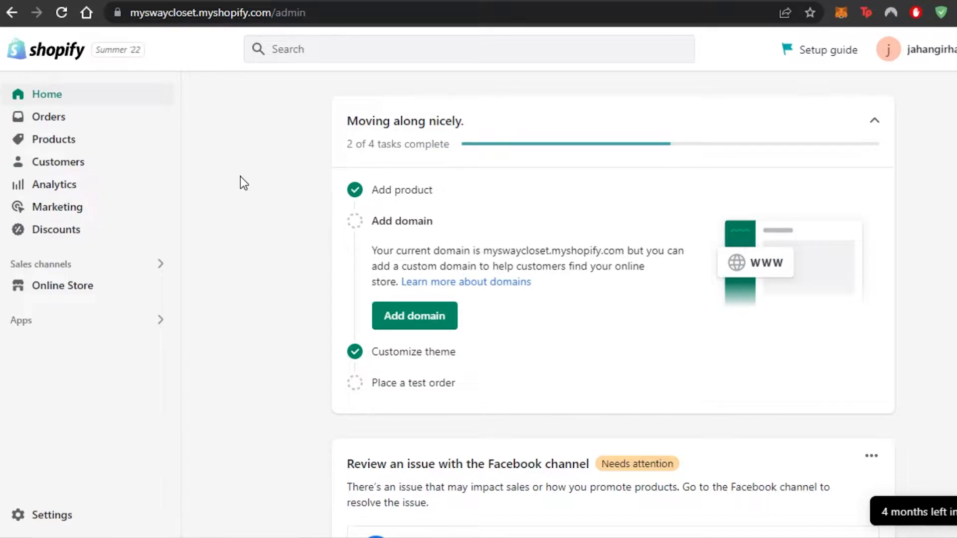
- Open the store's Shipping and delivery settings
{"action": "scroll", "coordinate": [575, 184], "scroll_direction": "down", "scroll_amount": 6}
{"action": "scroll", "coordinate": [574, 185], "scroll_direction": "up", "scroll_amount": 6}
{"action": "left_click", "coordinate": [28, 524]}
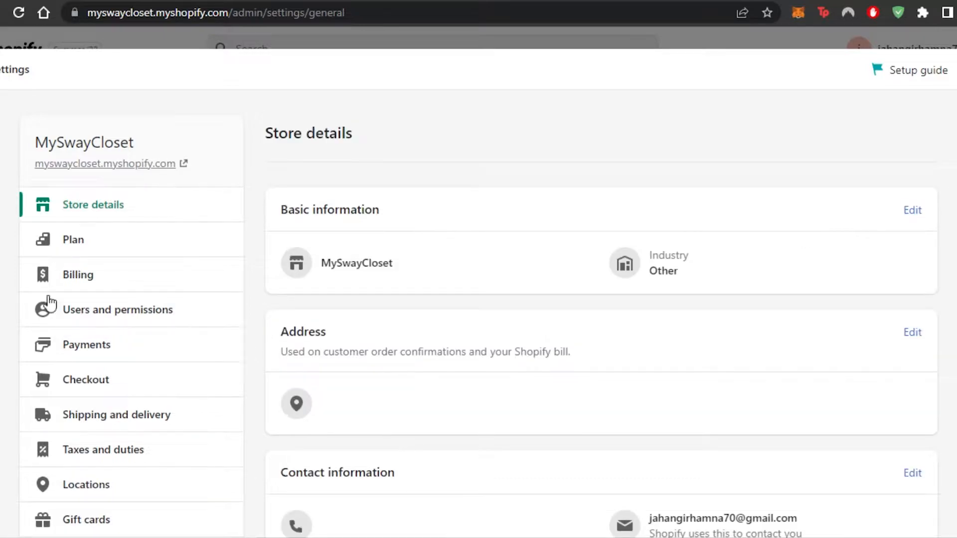
{"action": "left_click", "coordinate": [98, 427]}
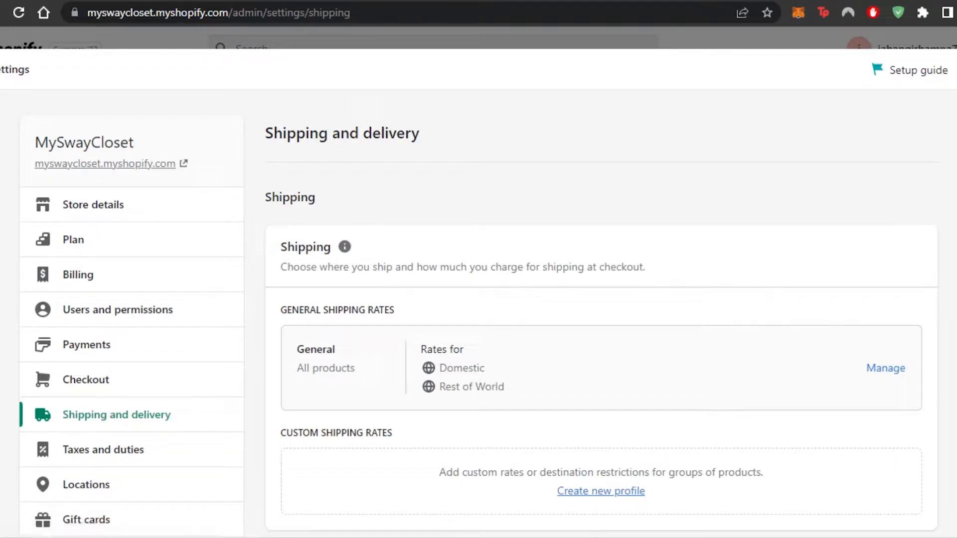
- Look through the Shipping and delivery page, covering shipping rates, local pickup, packages, packing slips, carrier accounts and custom order fulfillment
{"action": "scroll", "coordinate": [602, 309], "scroll_direction": "down", "scroll_amount": 20}
{"action": "scroll", "coordinate": [602, 309], "scroll_direction": "down", "scroll_amount": 12}
{"action": "scroll", "coordinate": [602, 309], "scroll_direction": "up", "scroll_amount": 11}
{"action": "scroll", "coordinate": [601, 309], "scroll_direction": "up", "scroll_amount": 15}
{"action": "scroll", "coordinate": [601, 309], "scroll_direction": "down", "scroll_amount": 3}
{"action": "scroll", "coordinate": [601, 309], "scroll_direction": "down", "scroll_amount": 5}
{"action": "scroll", "coordinate": [601, 309], "scroll_direction": "down", "scroll_amount": 12}
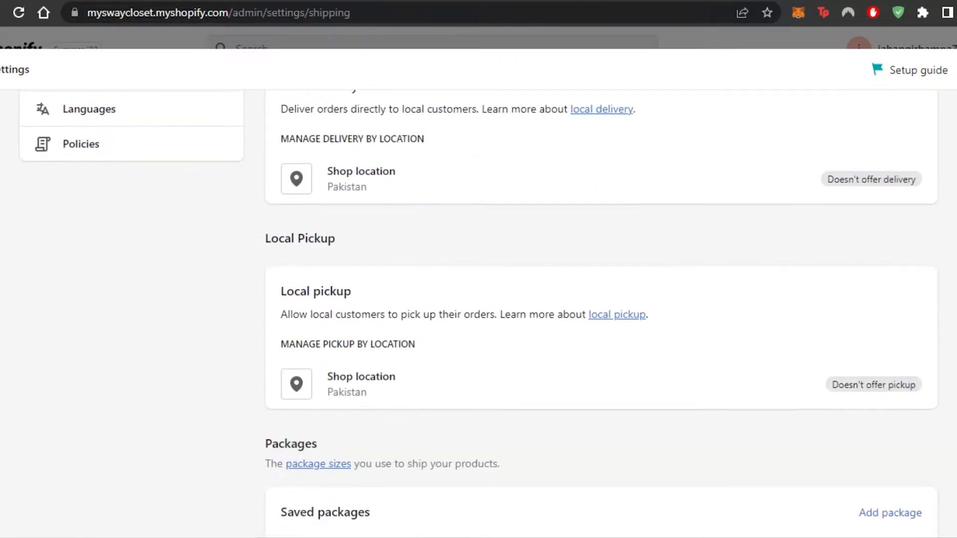
{"action": "scroll", "coordinate": [601, 311], "scroll_direction": "down", "scroll_amount": 5}
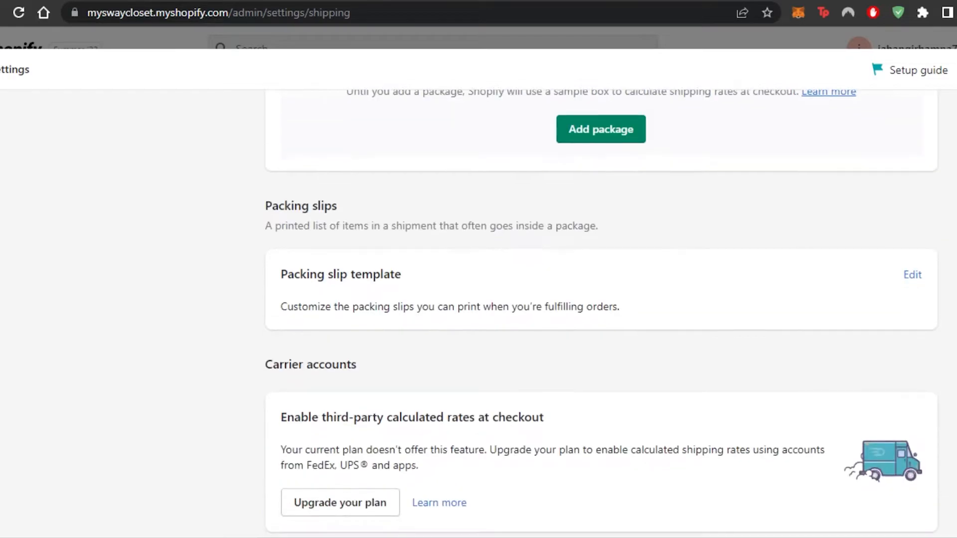
{"action": "scroll", "coordinate": [601, 311], "scroll_direction": "down", "scroll_amount": 2}
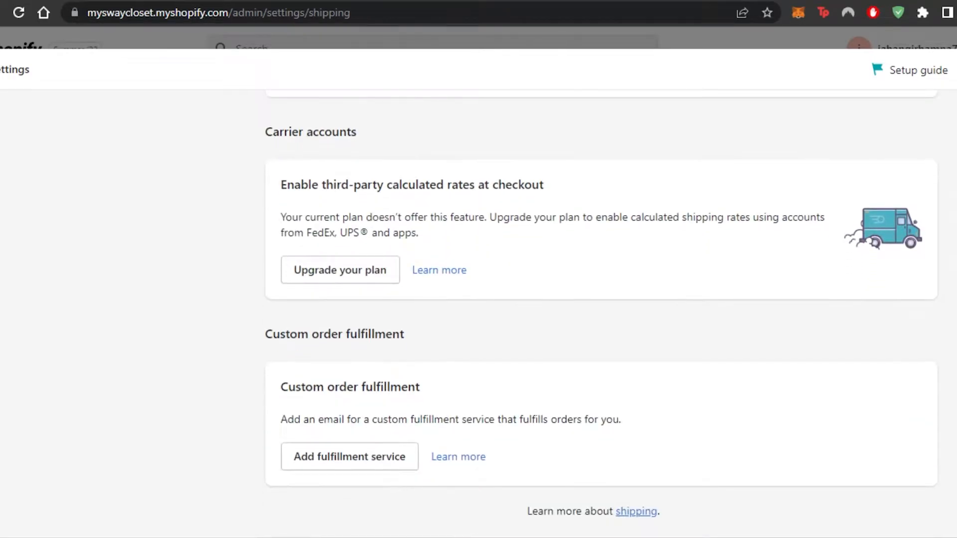
{"action": "scroll", "coordinate": [349, 190], "scroll_direction": "up", "scroll_amount": 20}
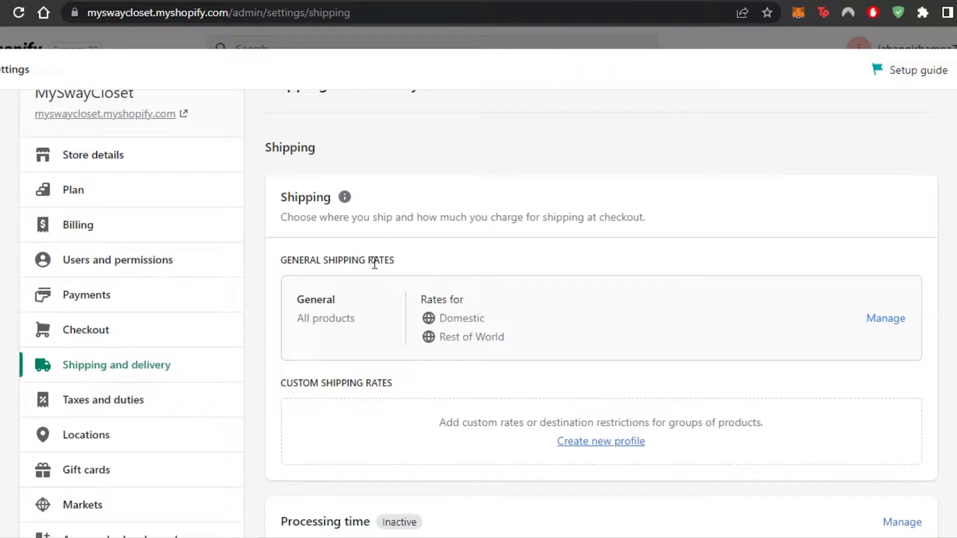
- Open the General shipping profile for managing and review its products, shipping origin and shipping zones
{"action": "left_click", "coordinate": [889, 315]}
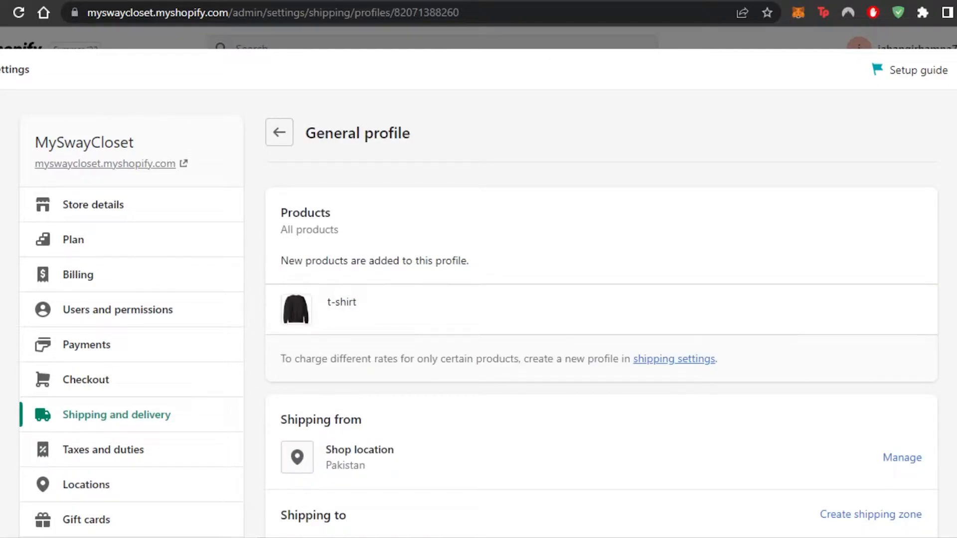
{"action": "scroll", "coordinate": [479, 314], "scroll_direction": "down", "scroll_amount": 4}
{"action": "scroll", "coordinate": [479, 314], "scroll_direction": "down", "scroll_amount": 2}
{"action": "scroll", "coordinate": [479, 314], "scroll_direction": "up", "scroll_amount": 4}
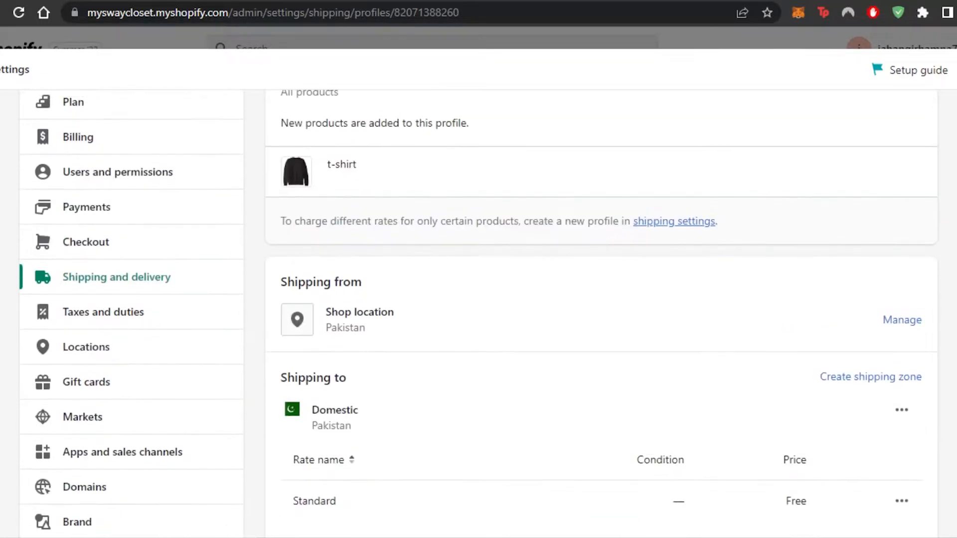
{"action": "scroll", "coordinate": [478, 314], "scroll_direction": "down", "scroll_amount": 2}
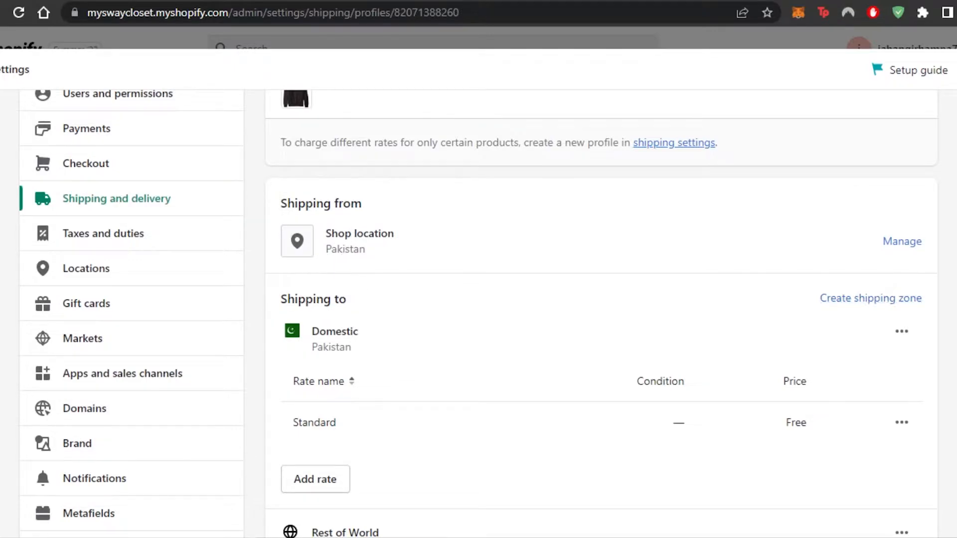
{"action": "scroll", "coordinate": [903, 245], "scroll_direction": "down", "scroll_amount": 1}
- Start a new shipping zone in the General profile and include all of Asia in it
{"action": "left_click", "coordinate": [902, 238]}
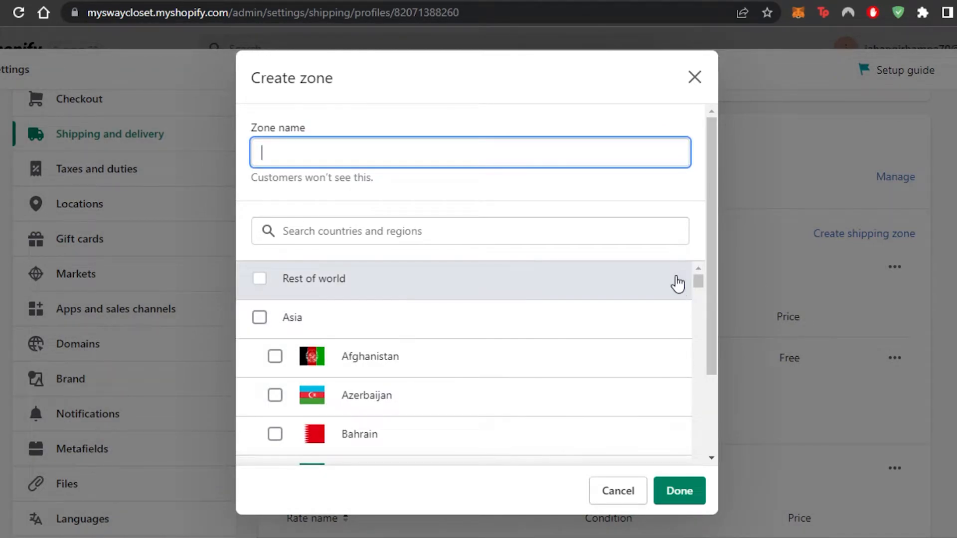
{"action": "left_click_drag", "start_coordinate": [713, 218], "coordinate": [725, 321]}
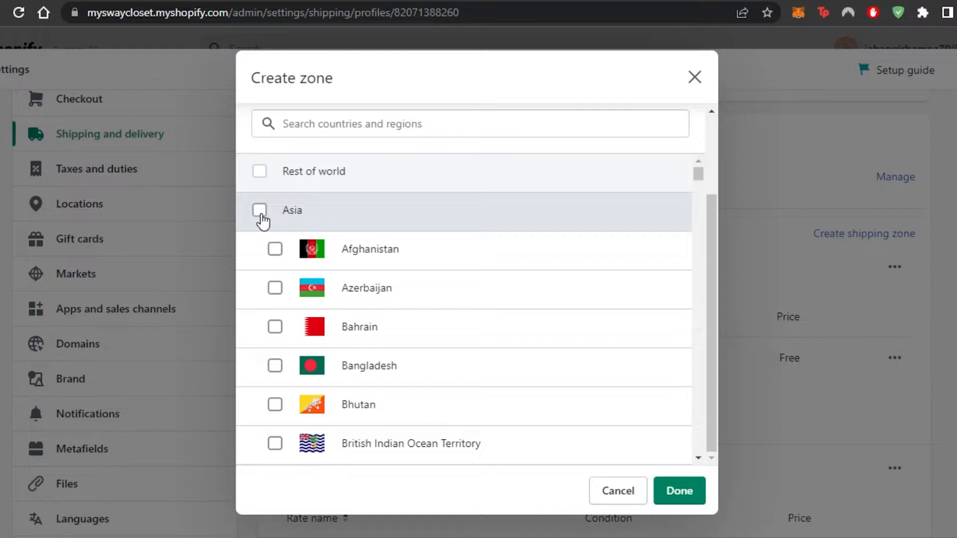
{"action": "left_click", "coordinate": [259, 212]}
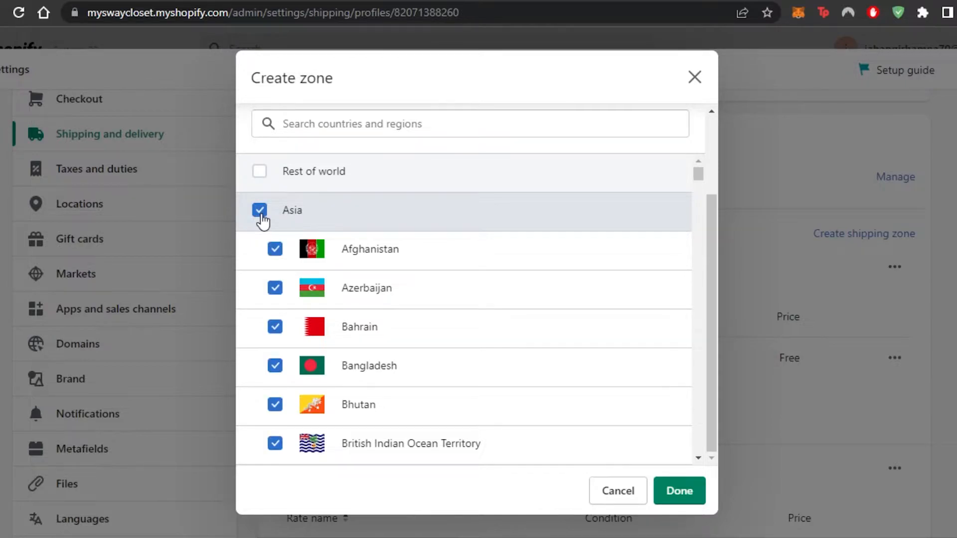
{"action": "left_click", "coordinate": [261, 212]}
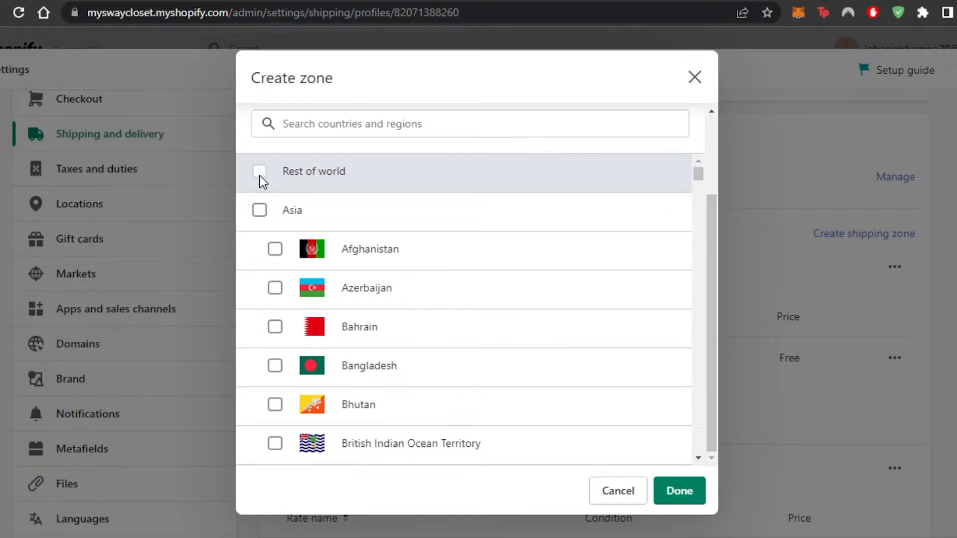
{"action": "left_click", "coordinate": [260, 210]}
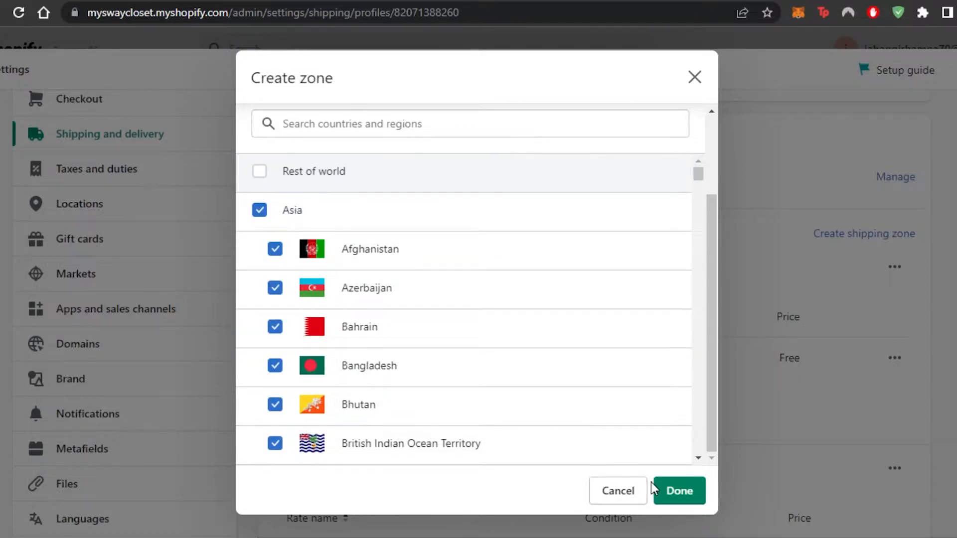
{"action": "left_click", "coordinate": [692, 501]}
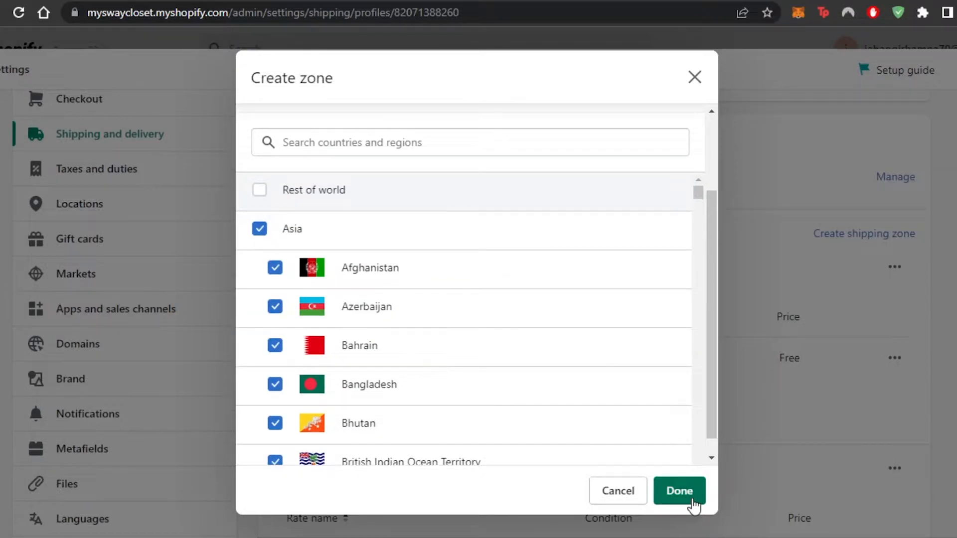
- Add all of South America to the new zone's countries and regions
{"action": "left_click_drag", "start_coordinate": [698, 193], "coordinate": [704, 372]}
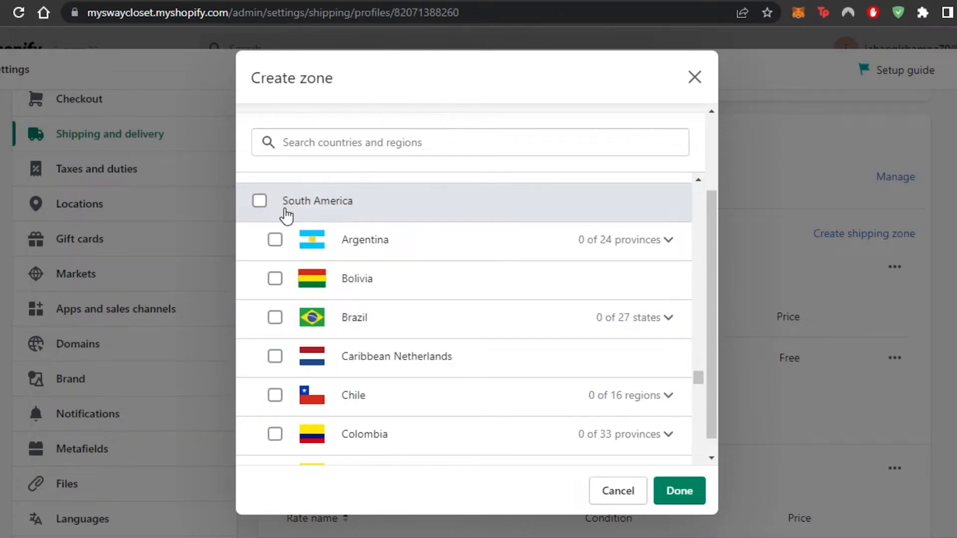
{"action": "left_click", "coordinate": [260, 202]}
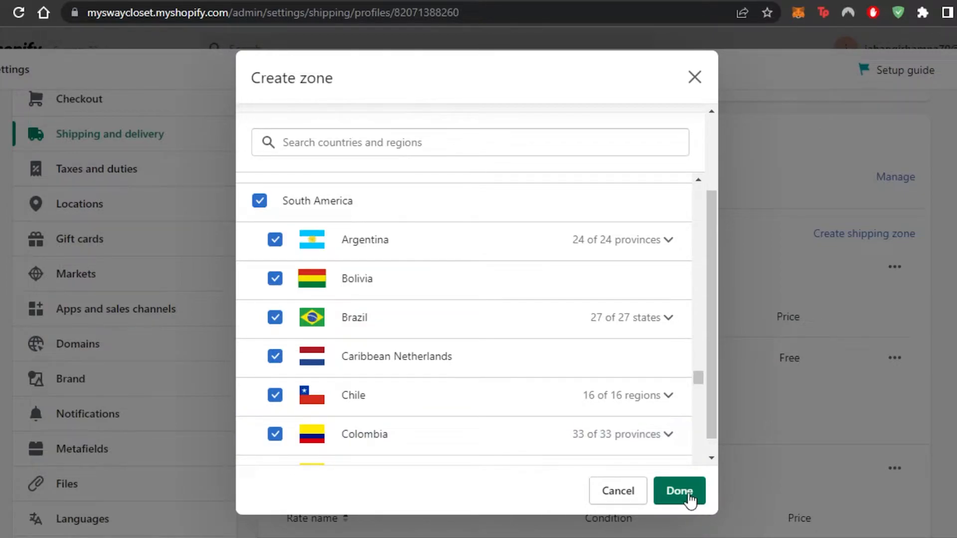
{"action": "left_click_drag", "start_coordinate": [708, 376], "coordinate": [719, 184]}
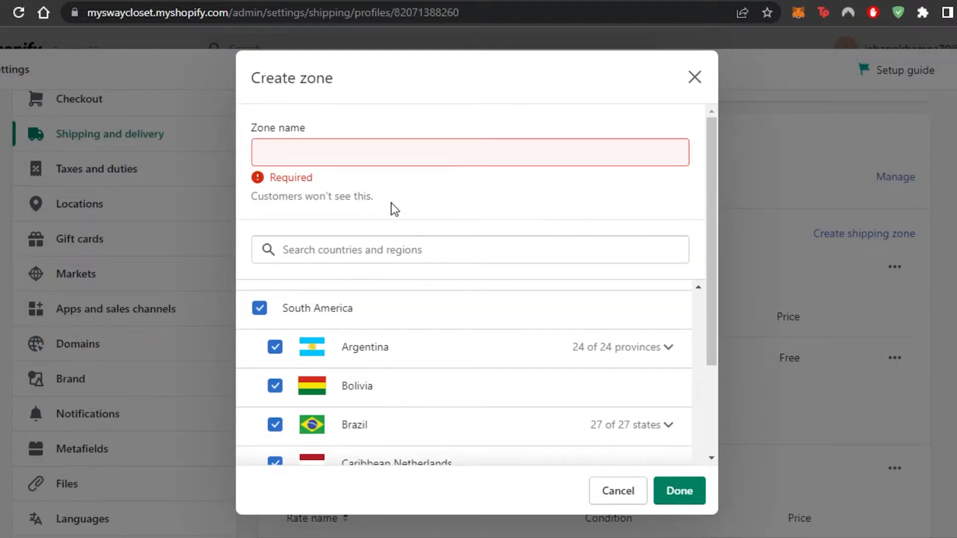
- Name the new zone "shipping zone" and finish creating it
{"action": "left_click", "coordinate": [300, 143]}
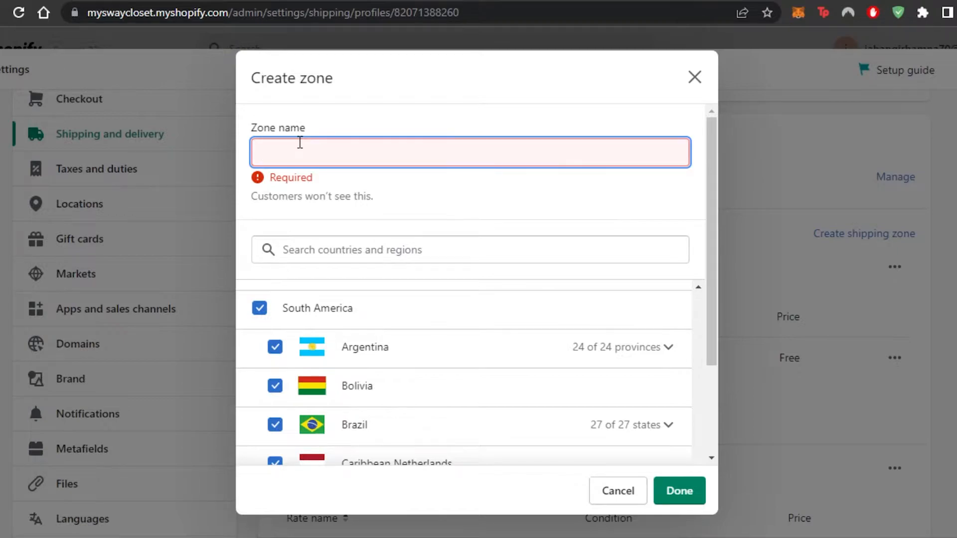
{"action": "type", "text": "test"}
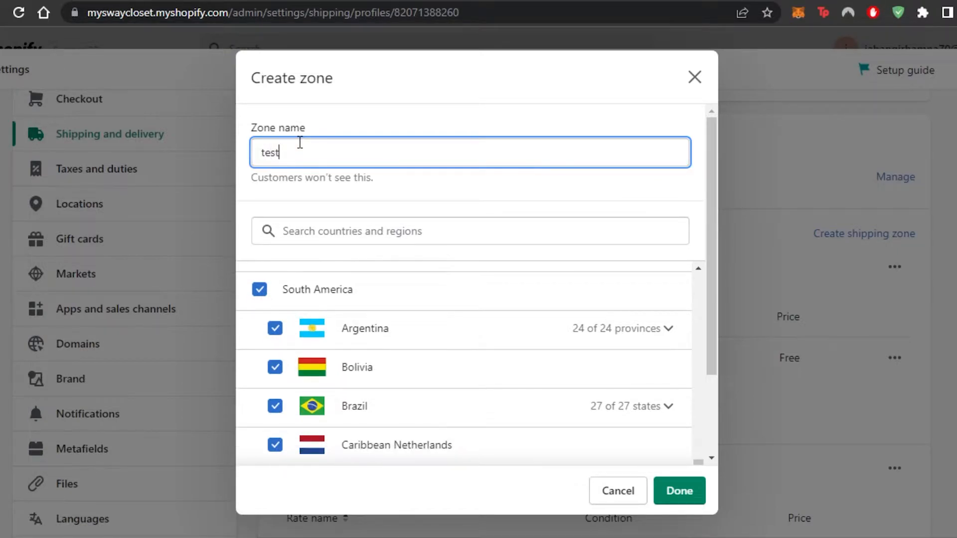
{"action": "key", "text": "BackSpace"}
{"action": "key", "text": "BackSpace"}
{"action": "key", "text": "BackSpace"}
{"action": "key", "text": "BackSpace"}
{"action": "type", "text": "shipping zone"}
{"action": "left_click", "coordinate": [680, 501]}
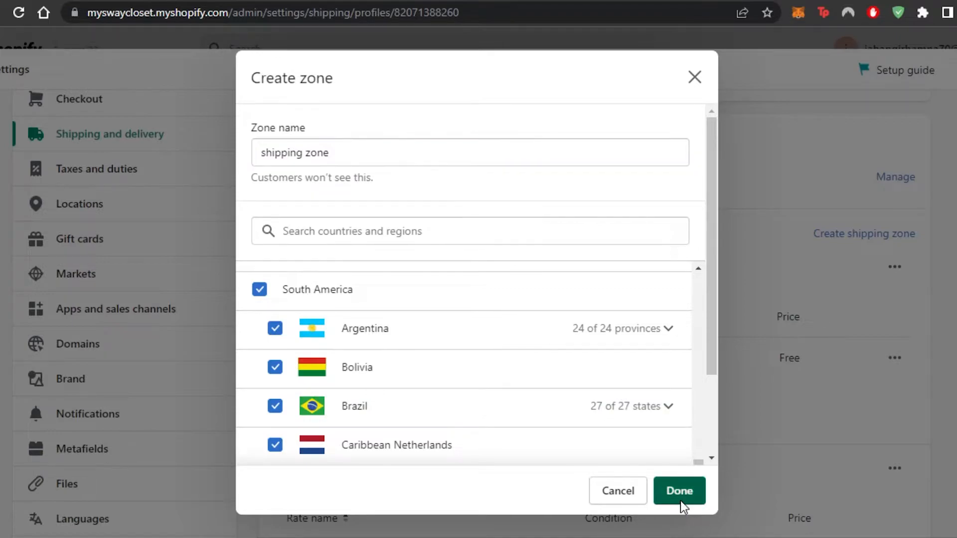
- Start adding a rate to the Rest of World zone, using the option to set up your own rates
{"action": "scroll", "coordinate": [823, 379], "scroll_direction": "down", "scroll_amount": 5}
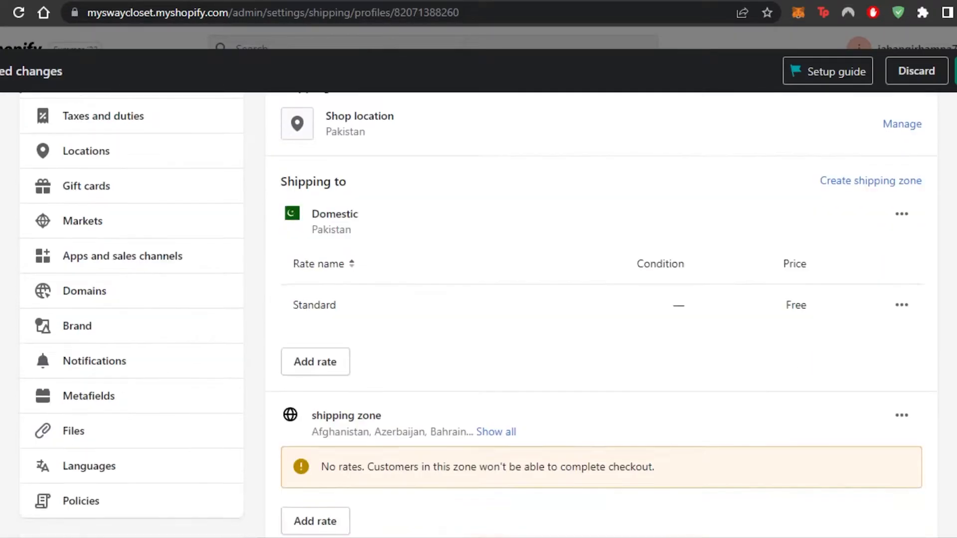
{"action": "scroll", "coordinate": [479, 314], "scroll_direction": "down", "scroll_amount": 1}
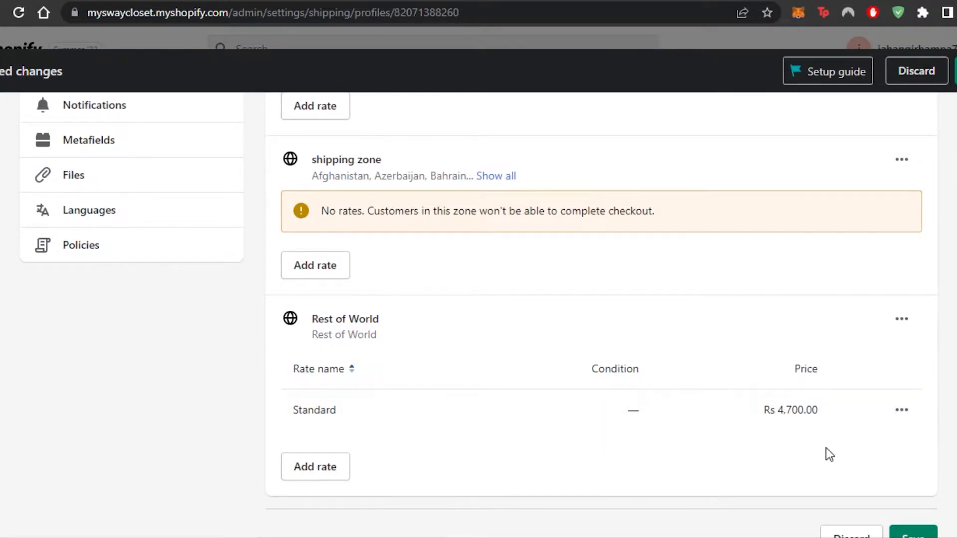
{"action": "scroll", "coordinate": [825, 453], "scroll_direction": "down", "scroll_amount": 2}
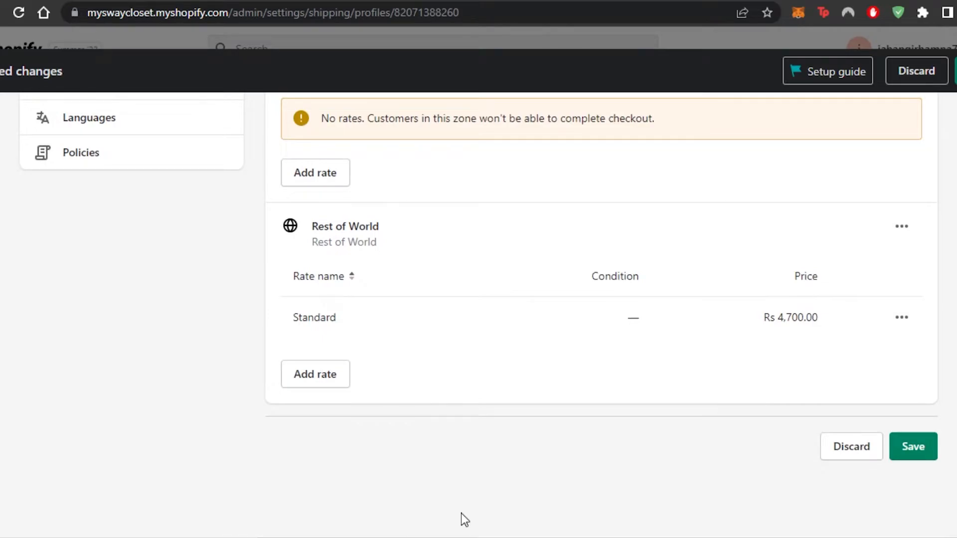
{"action": "scroll", "coordinate": [460, 517], "scroll_direction": "up", "scroll_amount": 10}
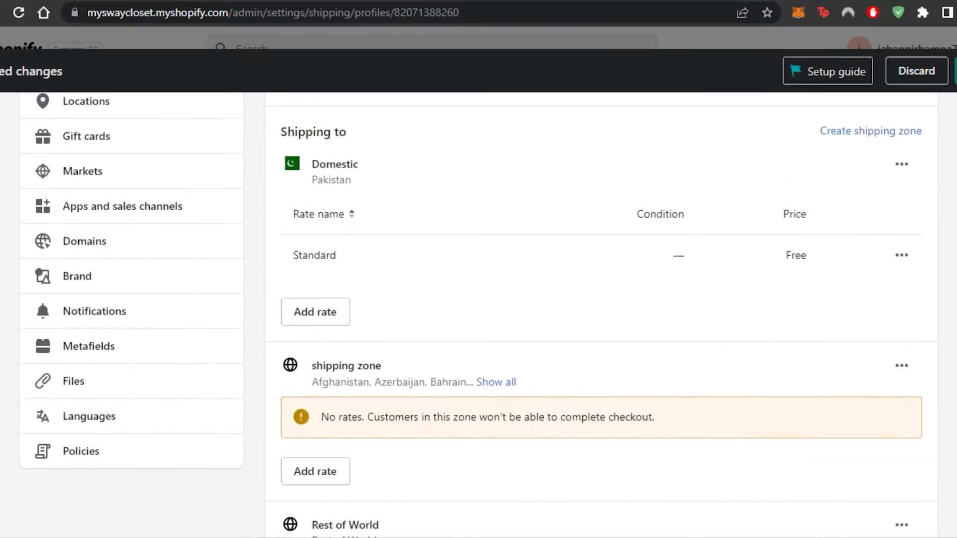
{"action": "scroll", "coordinate": [469, 351], "scroll_direction": "down", "scroll_amount": 10}
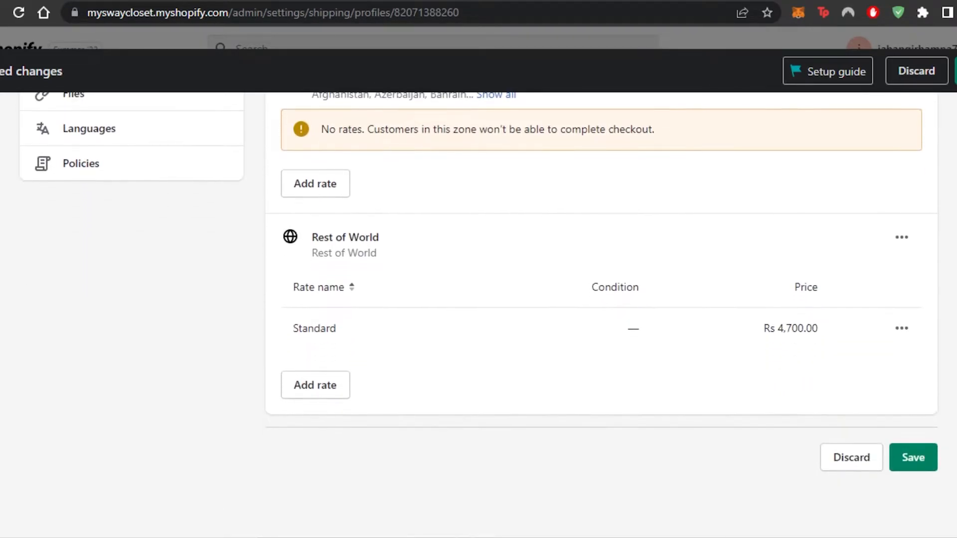
{"action": "left_click", "coordinate": [316, 387]}
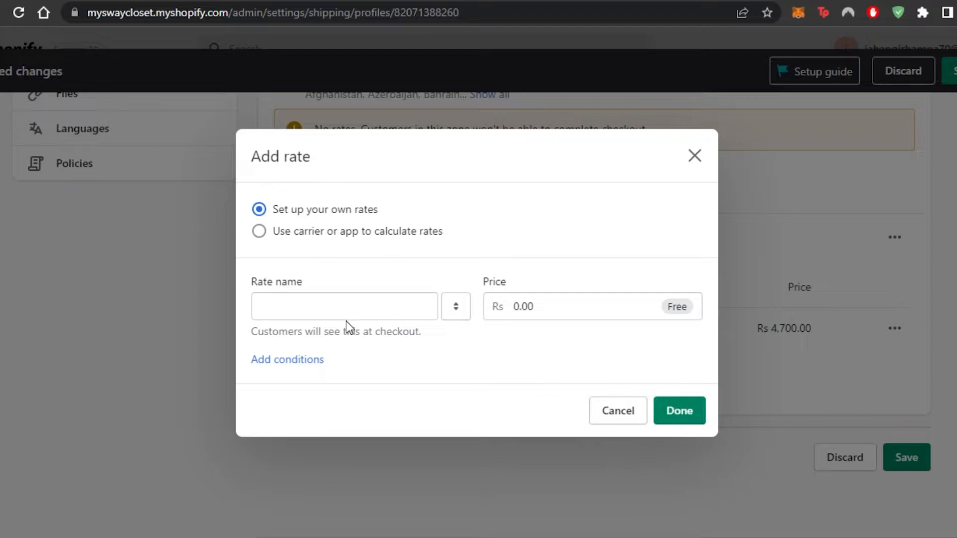
{"action": "left_click", "coordinate": [259, 232]}
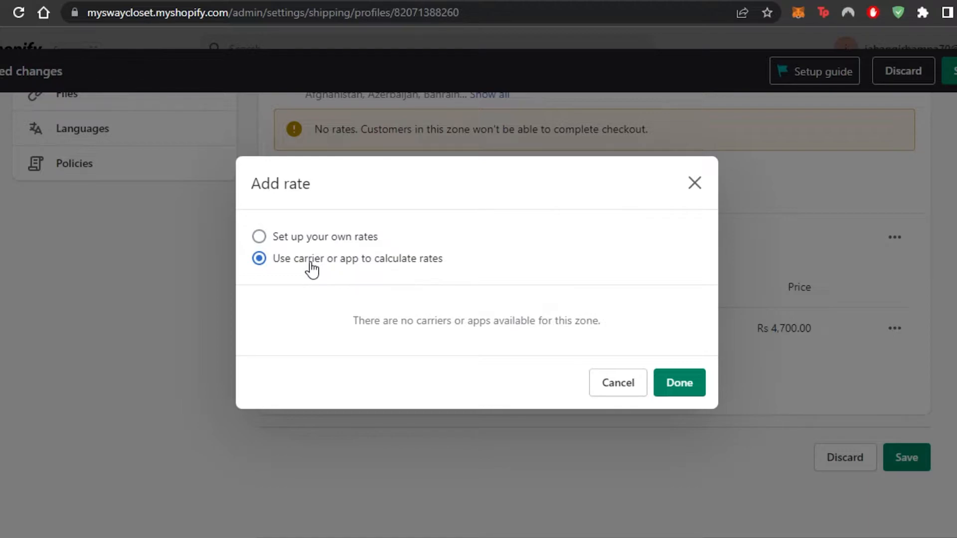
{"action": "left_click", "coordinate": [259, 236]}
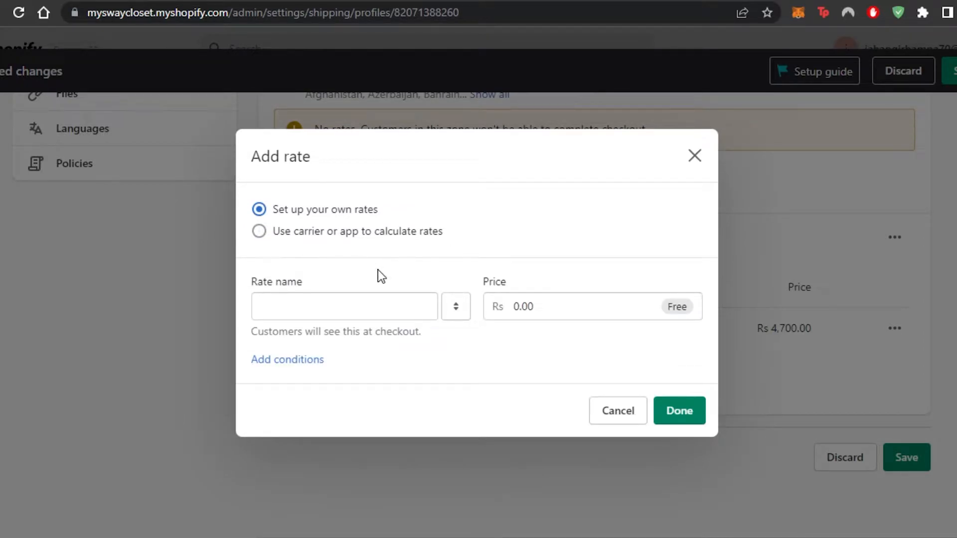
- Name the new Rest of World rate Standard, price it at Rs 0.40 and add it to the zone
{"action": "left_click", "coordinate": [374, 301]}
{"action": "left_click", "coordinate": [352, 343]}
{"action": "left_click", "coordinate": [537, 304]}
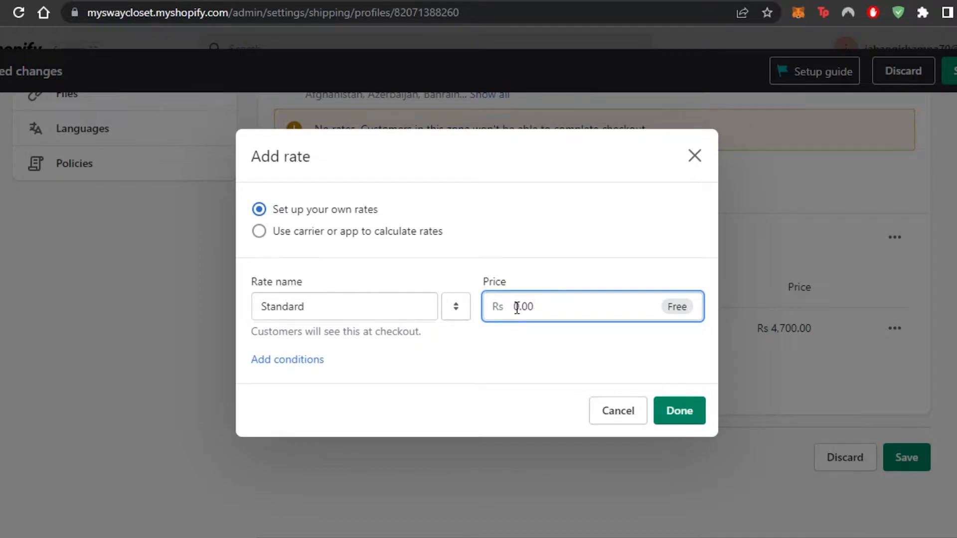
{"action": "type", "text": "2"}
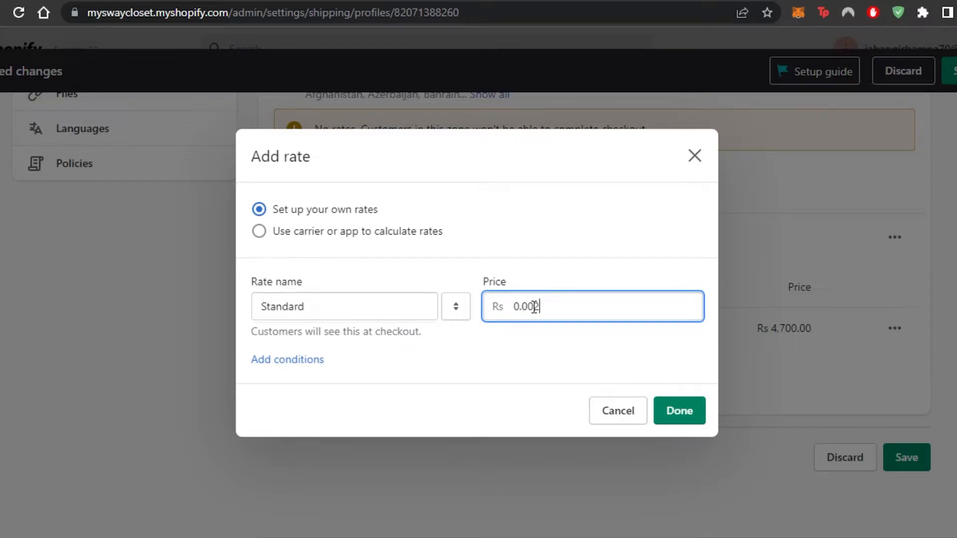
{"action": "type", "text": "00"}
{"action": "left_click", "coordinate": [680, 411]}
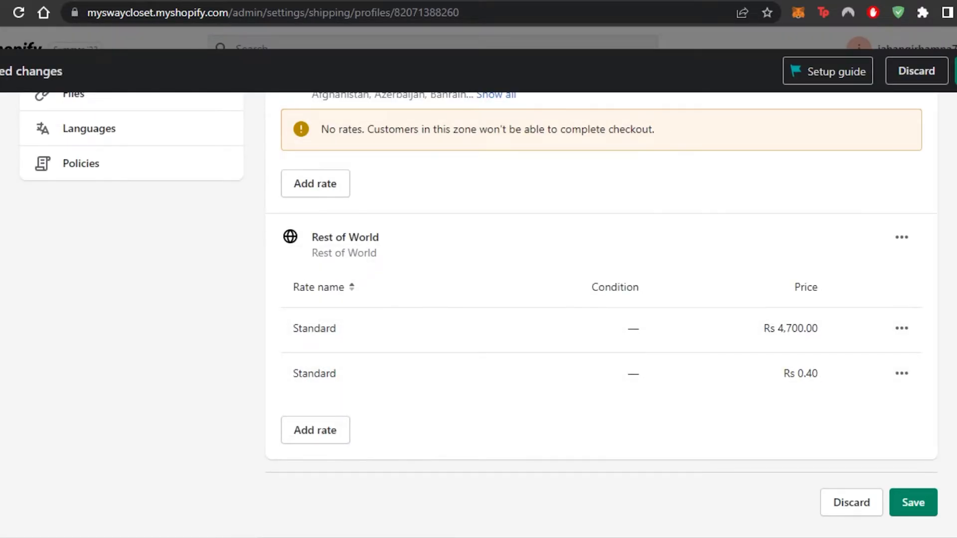
{"action": "left_click", "coordinate": [320, 431]}
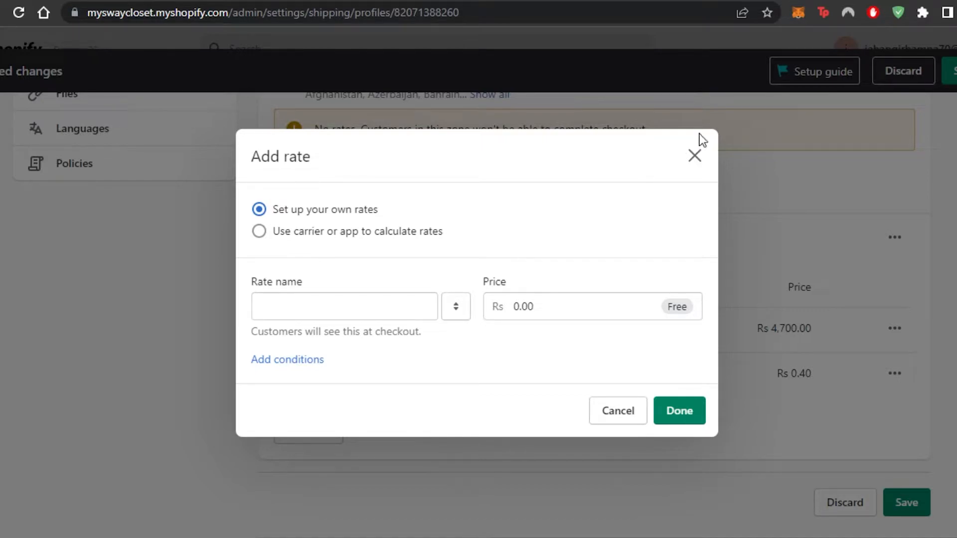
{"action": "left_click", "coordinate": [695, 156]}
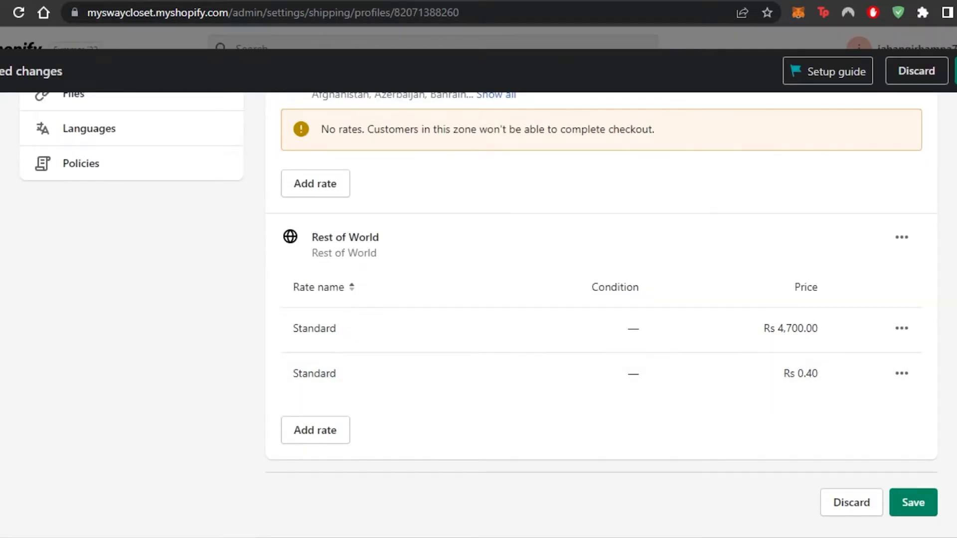
{"action": "scroll", "coordinate": [598, 314], "scroll_direction": "up", "scroll_amount": 7}
{"action": "scroll", "coordinate": [599, 314], "scroll_direction": "down", "scroll_amount": 1}
{"action": "scroll", "coordinate": [749, 252], "scroll_direction": "up", "scroll_amount": 10}
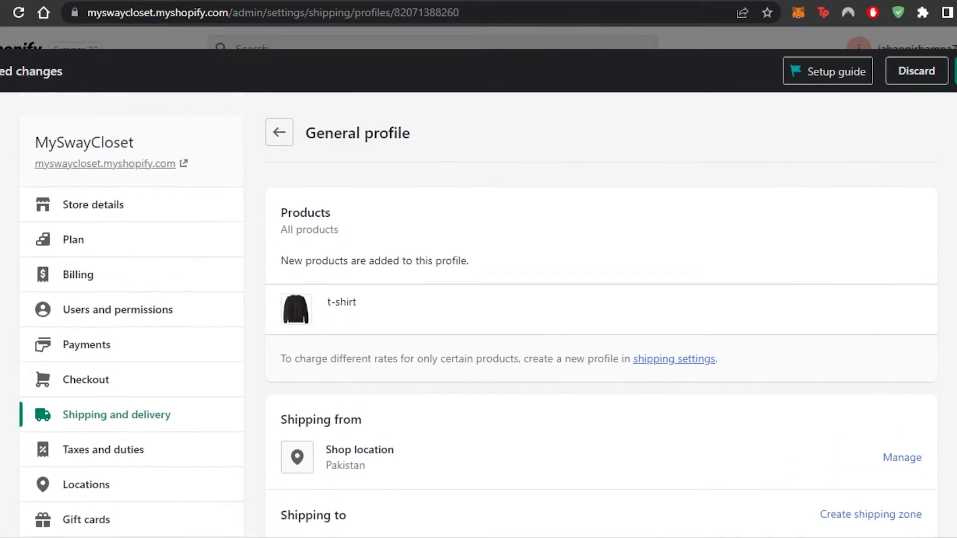
- Check the management options for the Shop location in the General profile, cancel them, and look over the shipping zones
{"action": "scroll", "coordinate": [590, 238], "scroll_direction": "down", "scroll_amount": 1}
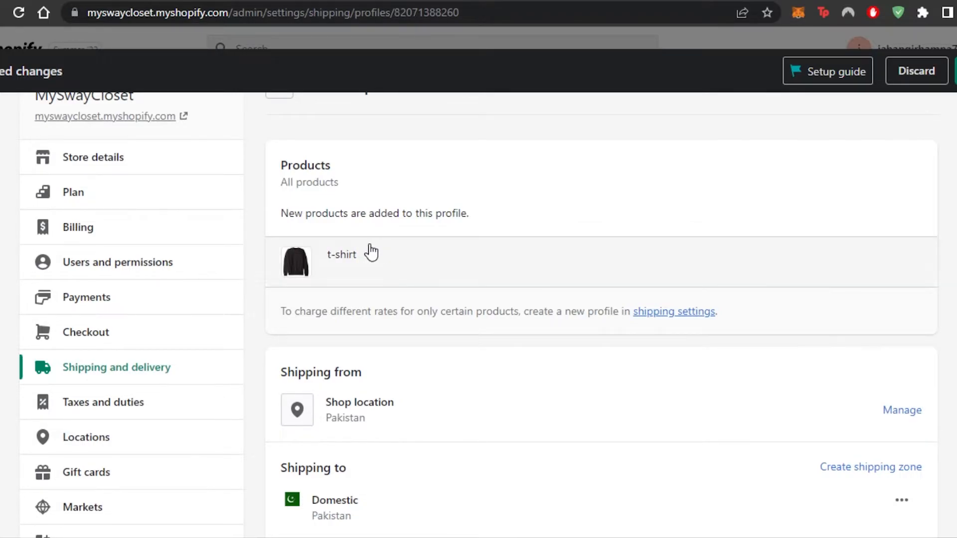
{"action": "scroll", "coordinate": [372, 255], "scroll_direction": "down", "scroll_amount": 2}
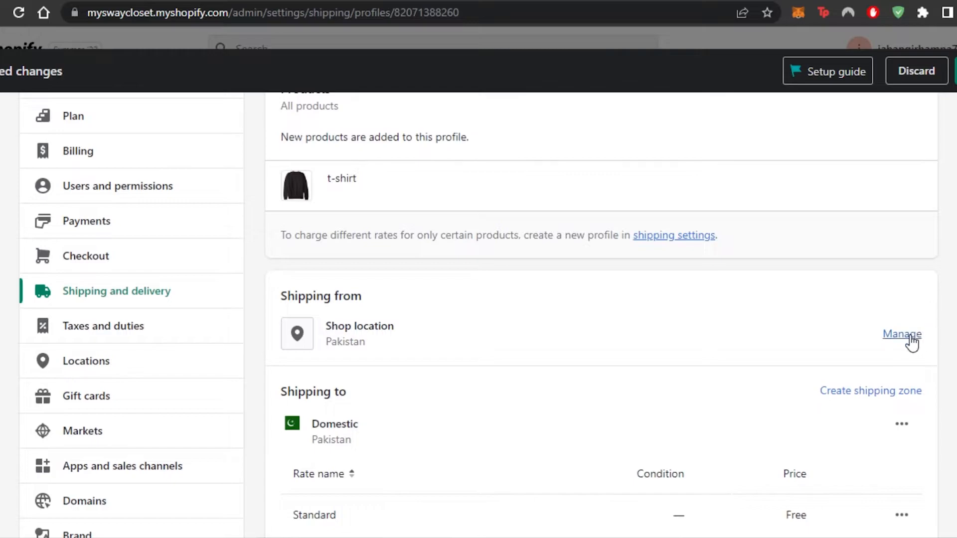
{"action": "left_click", "coordinate": [911, 338]}
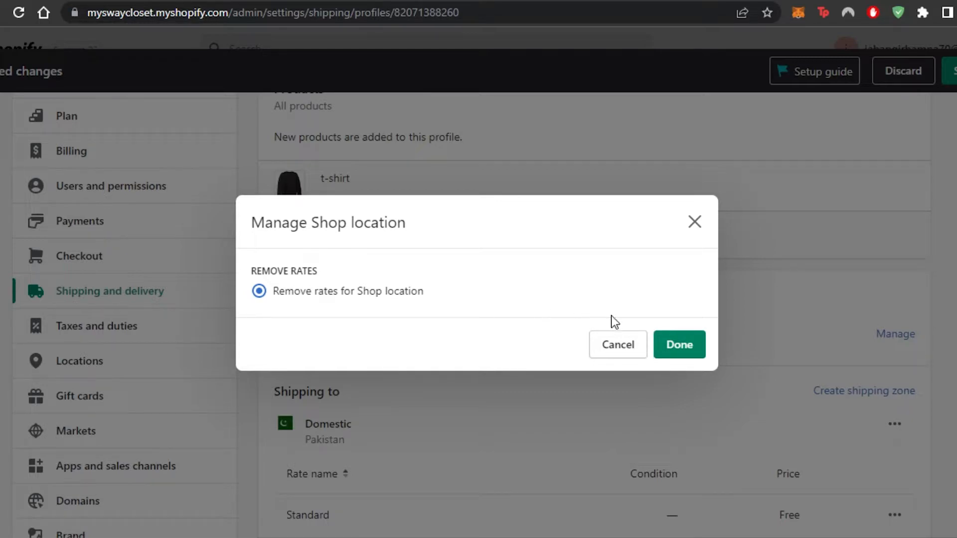
{"action": "left_click", "coordinate": [617, 344]}
{"action": "scroll", "coordinate": [740, 336], "scroll_direction": "down", "scroll_amount": 3}
{"action": "scroll", "coordinate": [601, 314], "scroll_direction": "down", "scroll_amount": 4}
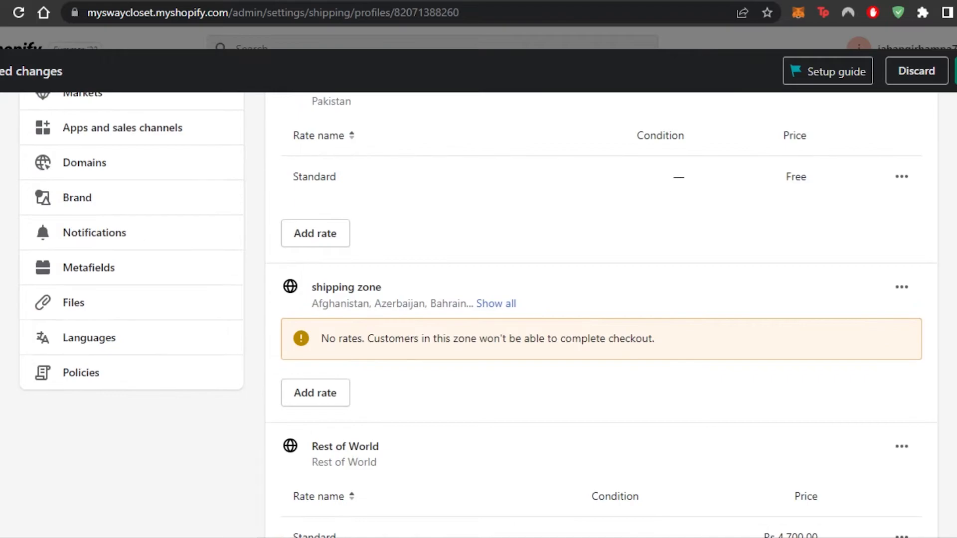
{"action": "scroll", "coordinate": [601, 314], "scroll_direction": "up", "scroll_amount": 9}
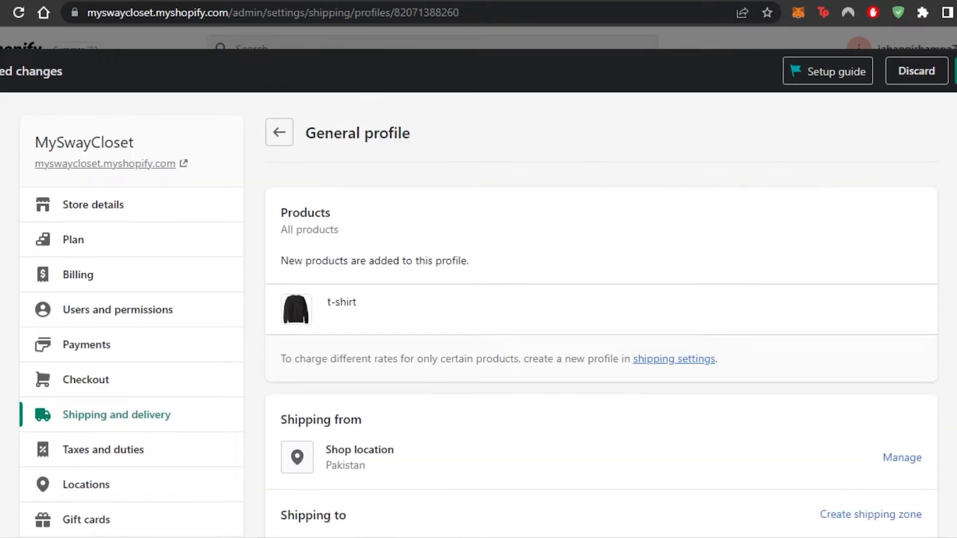
- Return to the Shipping and delivery settings and review the processing time, local delivery, local pickup and saved packages sections
{"action": "left_click", "coordinate": [279, 132]}
{"action": "scroll", "coordinate": [558, 235], "scroll_direction": "down", "scroll_amount": 1}
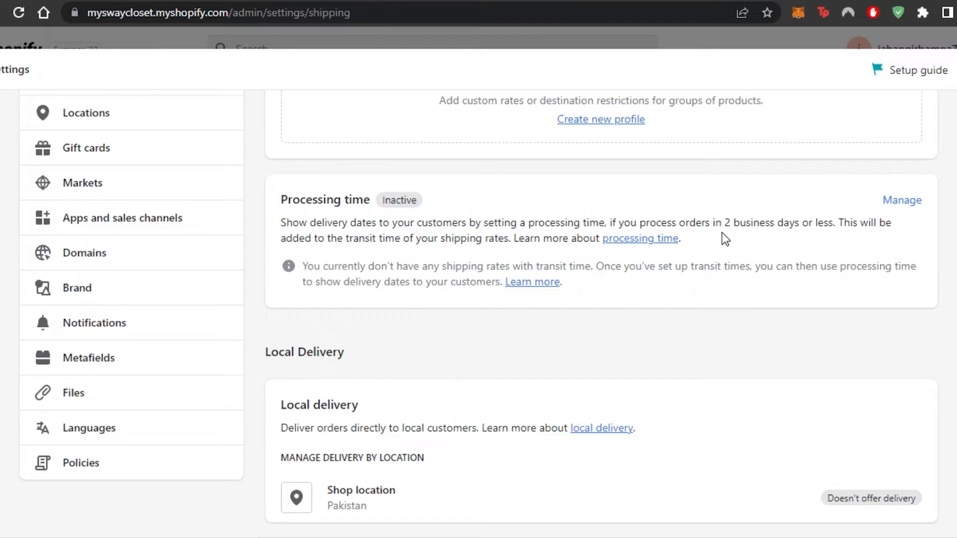
{"action": "scroll", "coordinate": [712, 239], "scroll_direction": "down", "scroll_amount": 5}
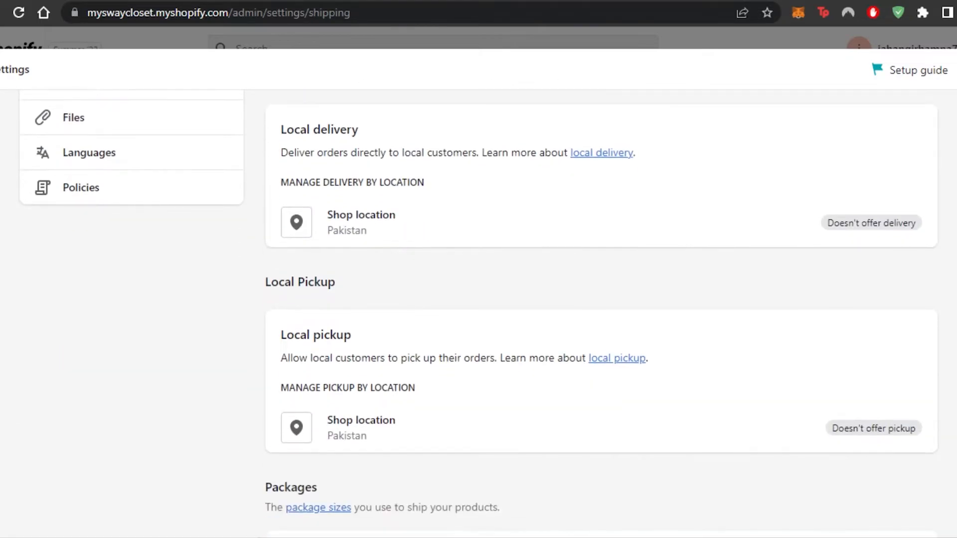
{"action": "scroll", "coordinate": [478, 314], "scroll_direction": "down", "scroll_amount": 1}
{"action": "scroll", "coordinate": [602, 314], "scroll_direction": "up", "scroll_amount": 6}
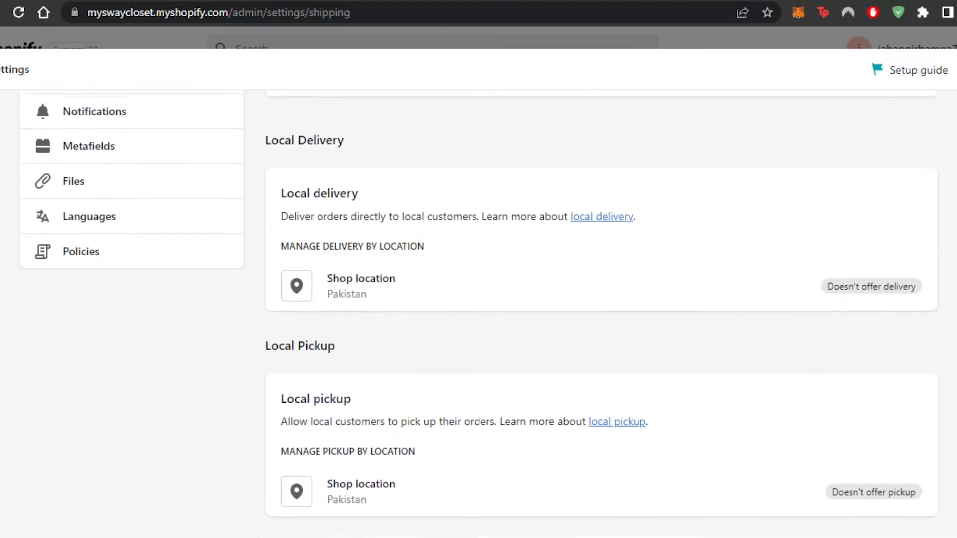
{"action": "scroll", "coordinate": [602, 314], "scroll_direction": "down", "scroll_amount": 7}
{"action": "scroll", "coordinate": [602, 314], "scroll_direction": "down", "scroll_amount": 1}
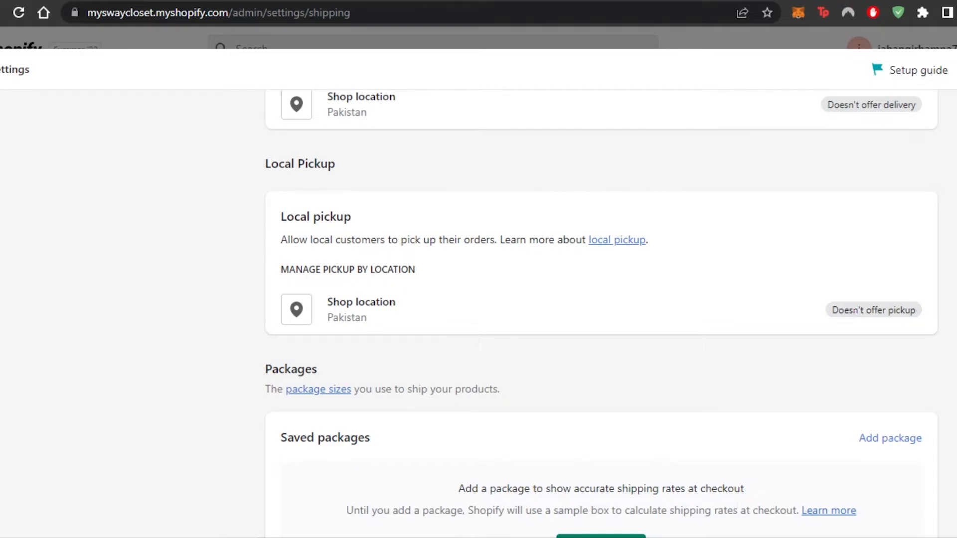
{"action": "scroll", "coordinate": [669, 312], "scroll_direction": "up", "scroll_amount": 7}
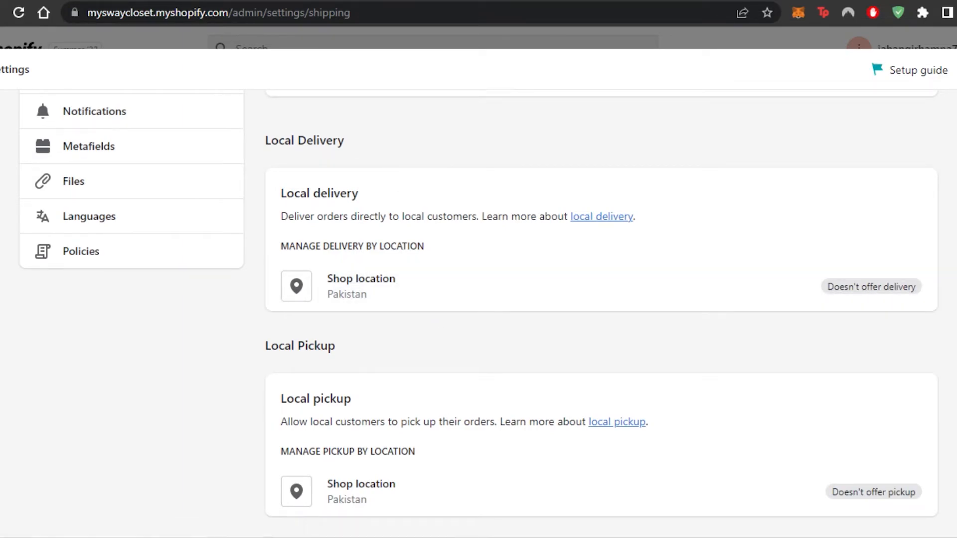
{"action": "scroll", "coordinate": [602, 319], "scroll_direction": "down", "scroll_amount": 9}
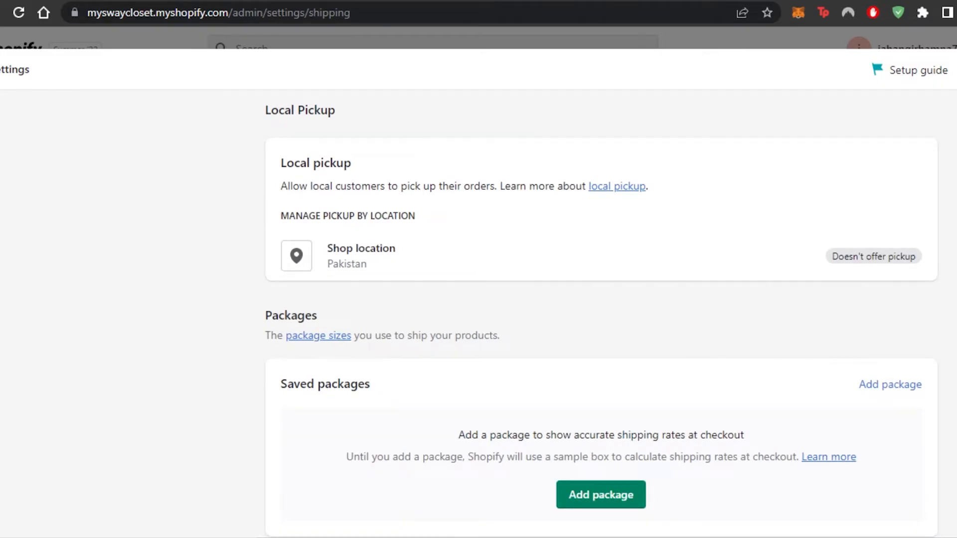
{"action": "scroll", "coordinate": [602, 309], "scroll_direction": "down", "scroll_amount": 4}
- Start adding a package and try the Envelope and Soft package or satchel types, ending with Box selected
{"action": "left_click", "coordinate": [626, 291]}
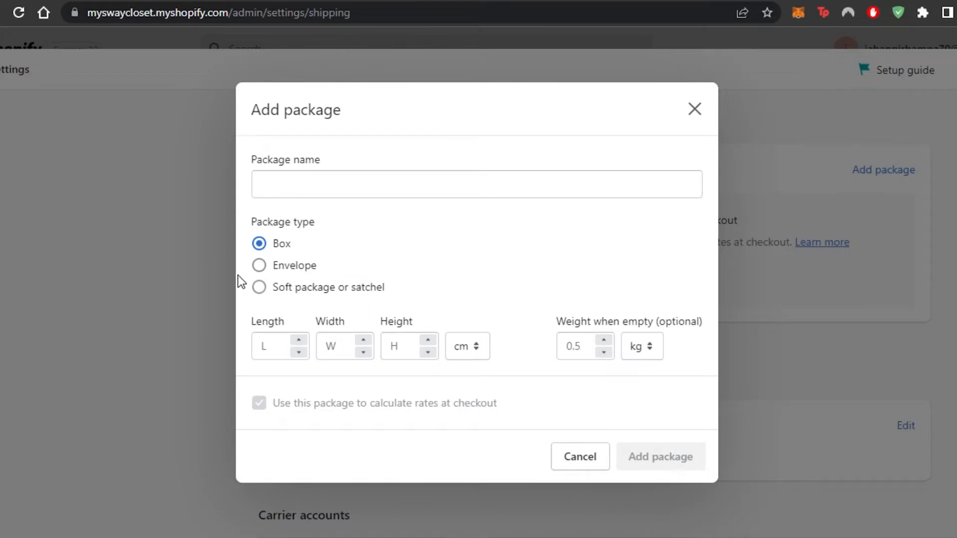
{"action": "left_click", "coordinate": [260, 267]}
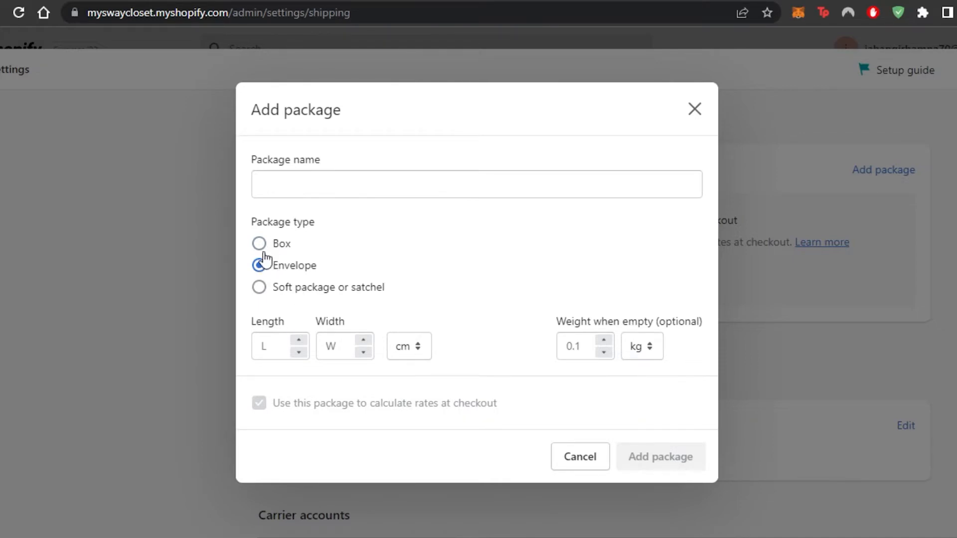
{"action": "left_click", "coordinate": [262, 247]}
{"action": "left_click", "coordinate": [261, 290]}
{"action": "left_click", "coordinate": [260, 245]}
- Name the package "My Packaging", set its dimension unit to inches, and close the form without adding it
{"action": "left_click", "coordinate": [312, 181]}
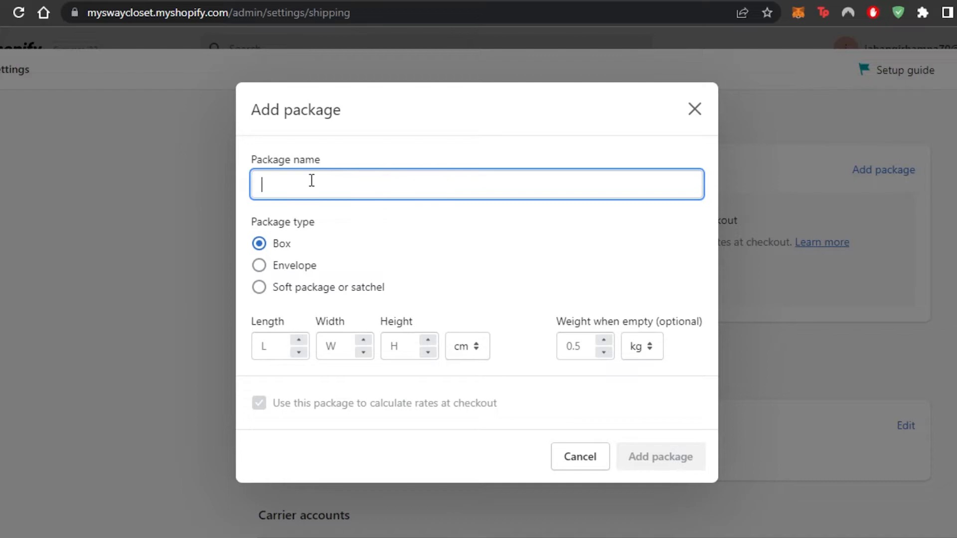
{"action": "type", "text": "My Packaging"}
{"action": "left_click", "coordinate": [642, 348]}
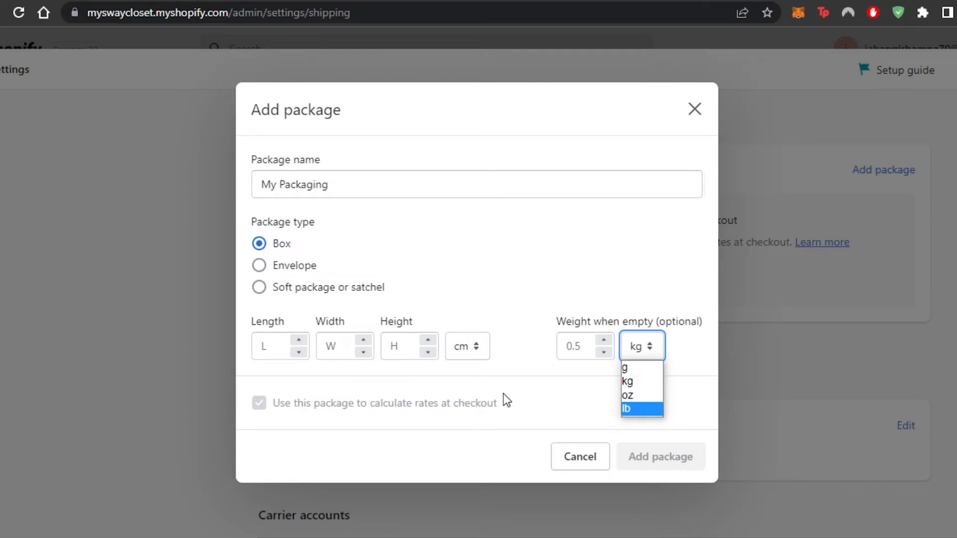
{"action": "left_click", "coordinate": [471, 355]}
{"action": "left_click", "coordinate": [471, 358]}
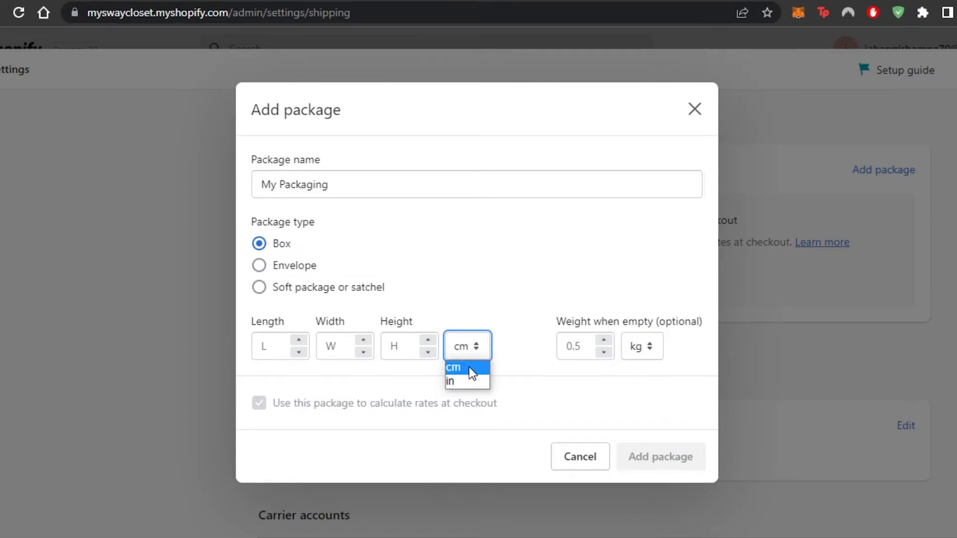
{"action": "left_click", "coordinate": [469, 377]}
{"action": "left_click", "coordinate": [261, 347]}
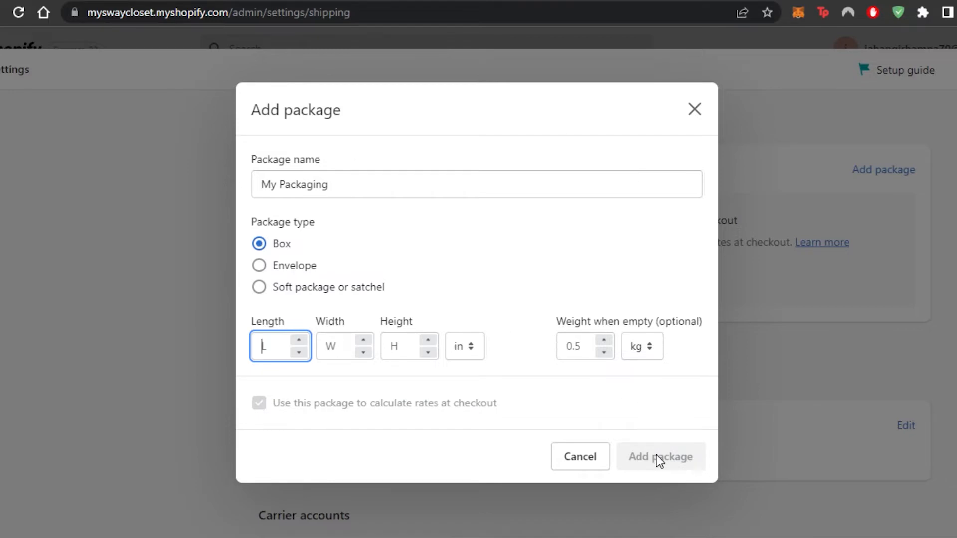
{"action": "left_click", "coordinate": [697, 109]}
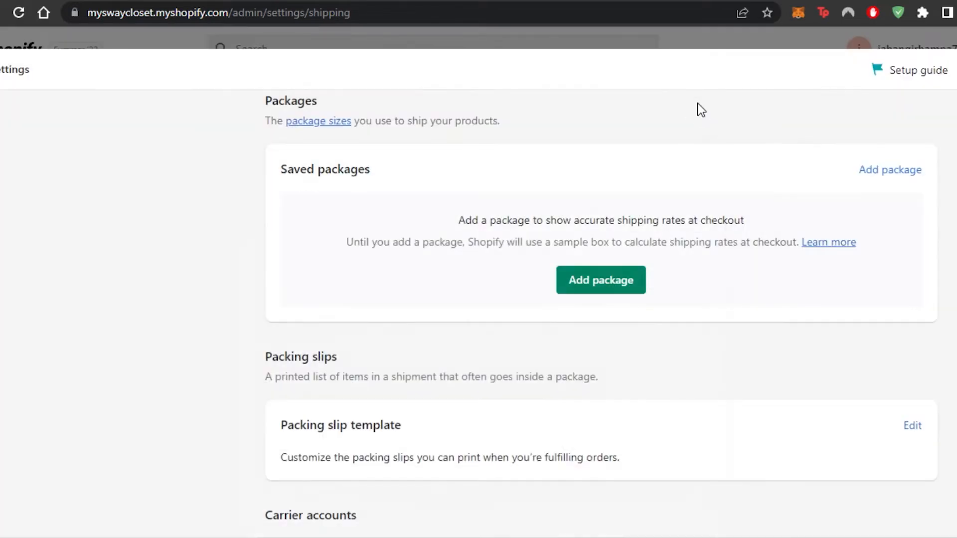
- Open the packing slip template for editing and look through its code from the header to the footer section
{"action": "scroll", "coordinate": [601, 299], "scroll_direction": "down", "scroll_amount": 4}
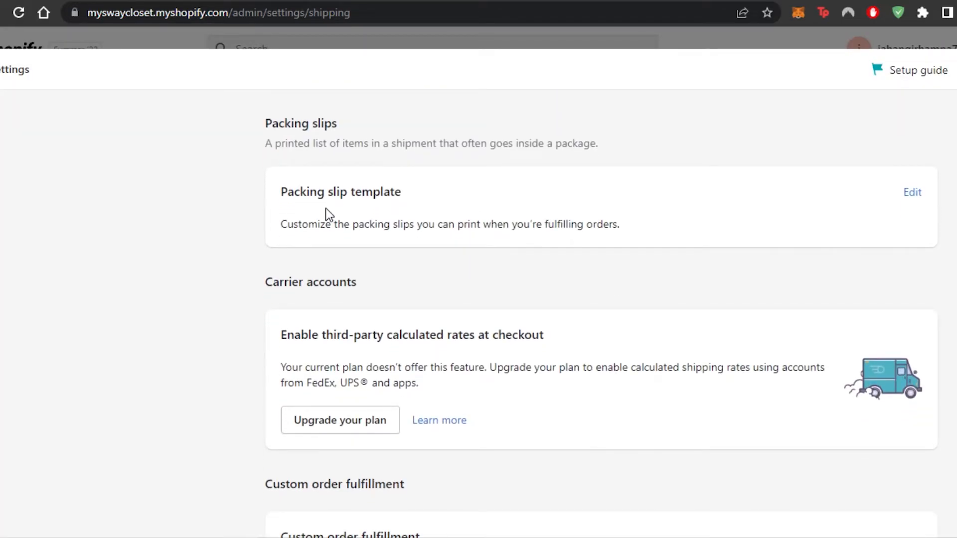
{"action": "left_click", "coordinate": [920, 195]}
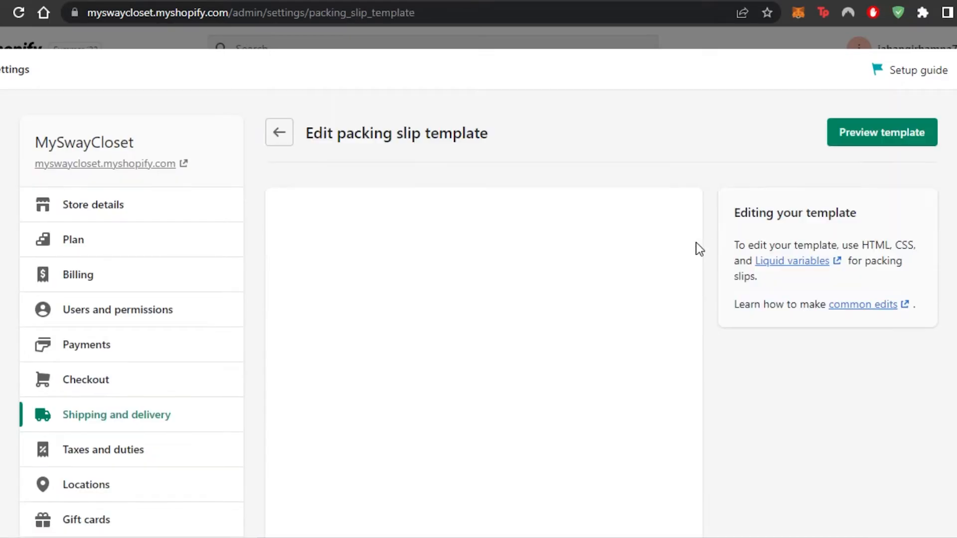
{"action": "scroll", "coordinate": [696, 242], "scroll_direction": "down", "scroll_amount": 5}
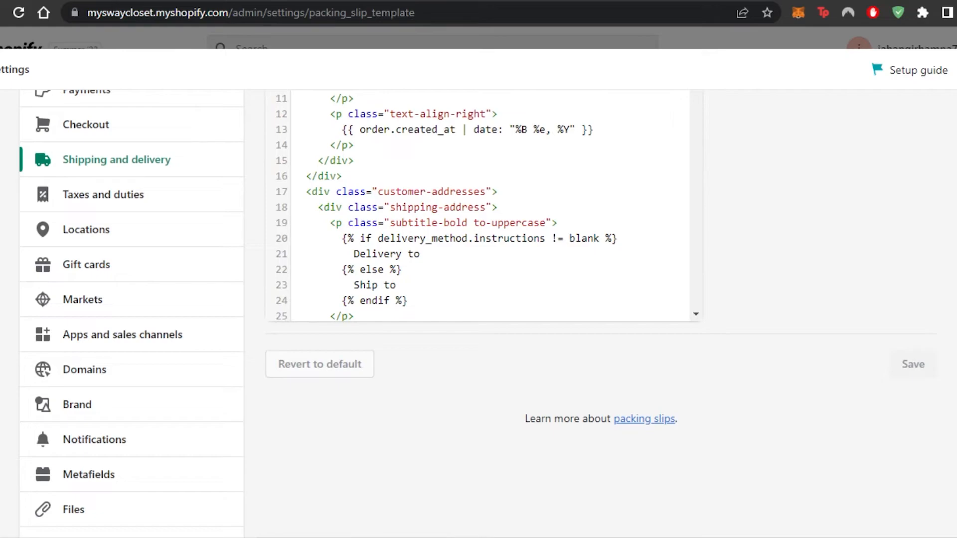
{"action": "scroll", "coordinate": [926, 267], "scroll_direction": "up", "scroll_amount": 5}
{"action": "scroll", "coordinate": [927, 267], "scroll_direction": "down", "scroll_amount": 1}
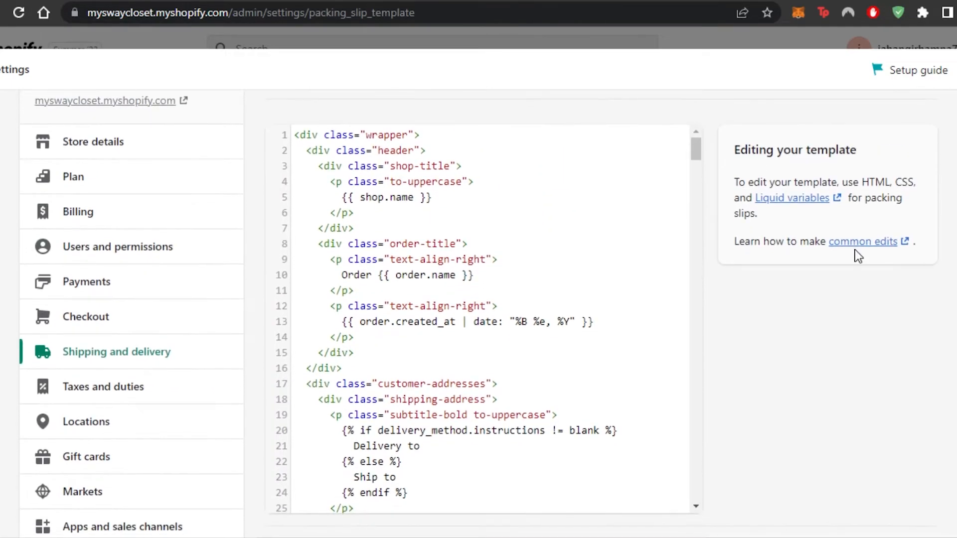
{"action": "left_click_drag", "start_coordinate": [697, 160], "coordinate": [707, 220]}
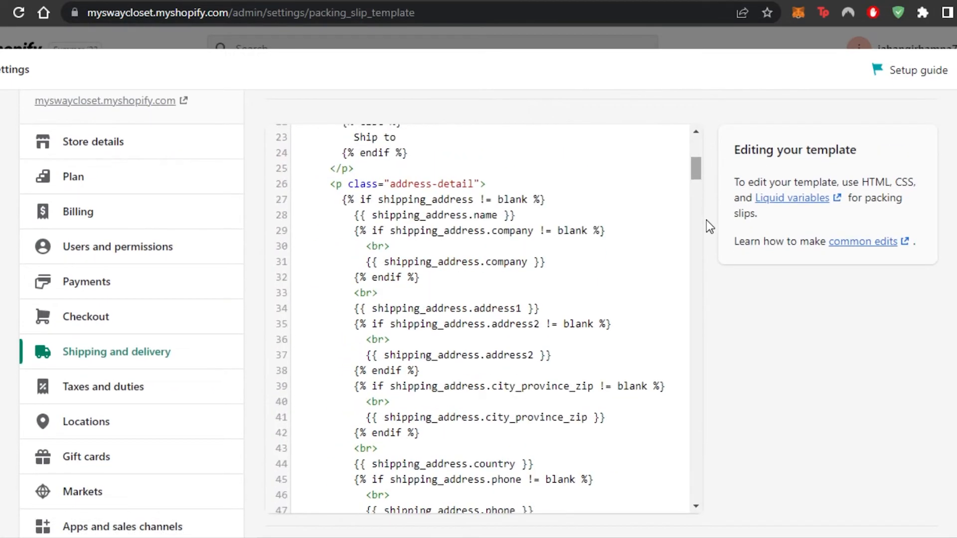
{"action": "left_click_drag", "start_coordinate": [699, 169], "coordinate": [699, 142]}
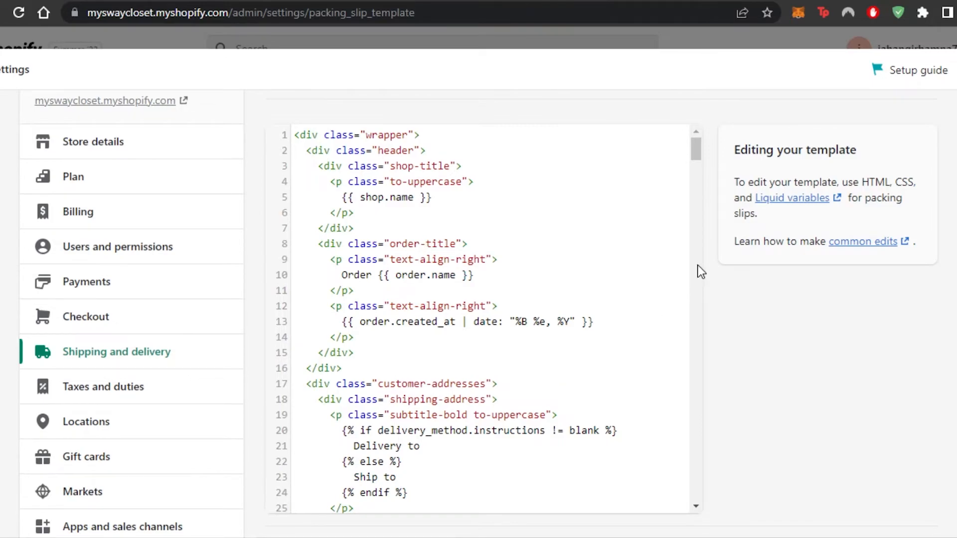
{"action": "left_click_drag", "start_coordinate": [697, 148], "coordinate": [708, 294]}
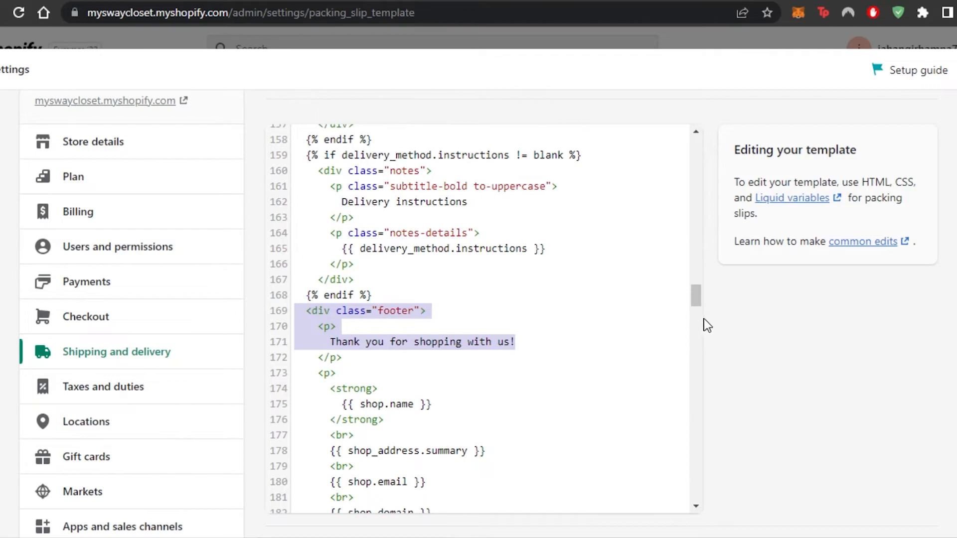
{"action": "left_click_drag", "start_coordinate": [696, 296], "coordinate": [701, 156]}
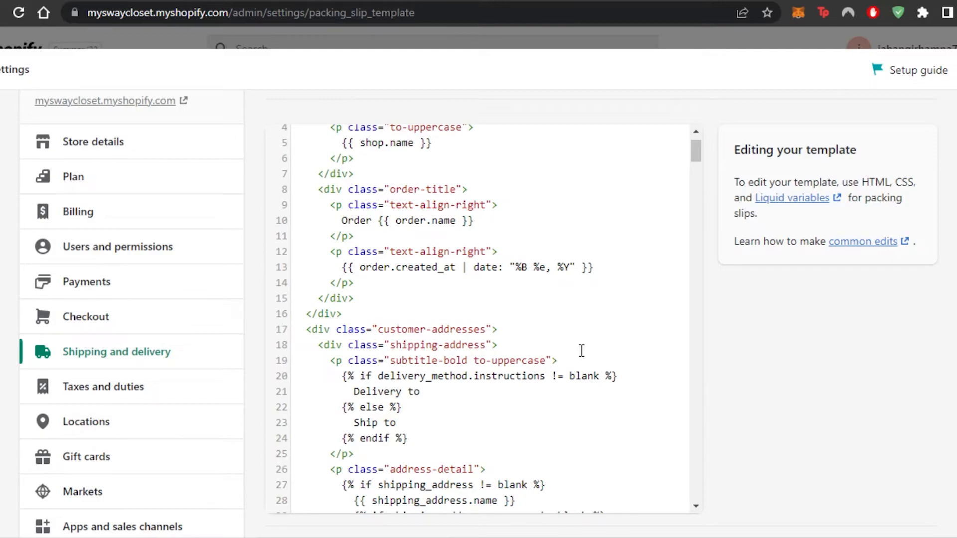
- Open the help page on common packing slip edits, close it, and look through the template's CSS rules
{"action": "left_click", "coordinate": [865, 243]}
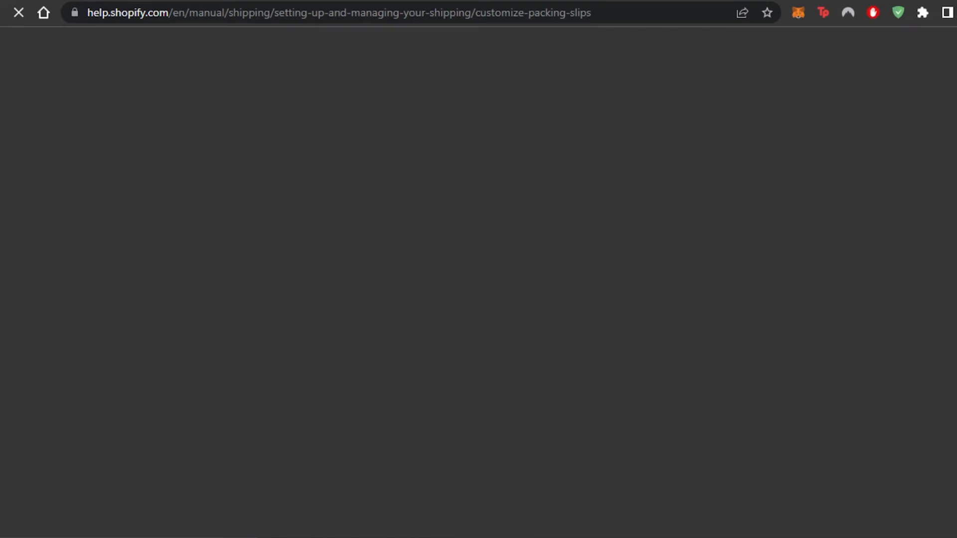
{"action": "key", "text": "ctrl+w"}
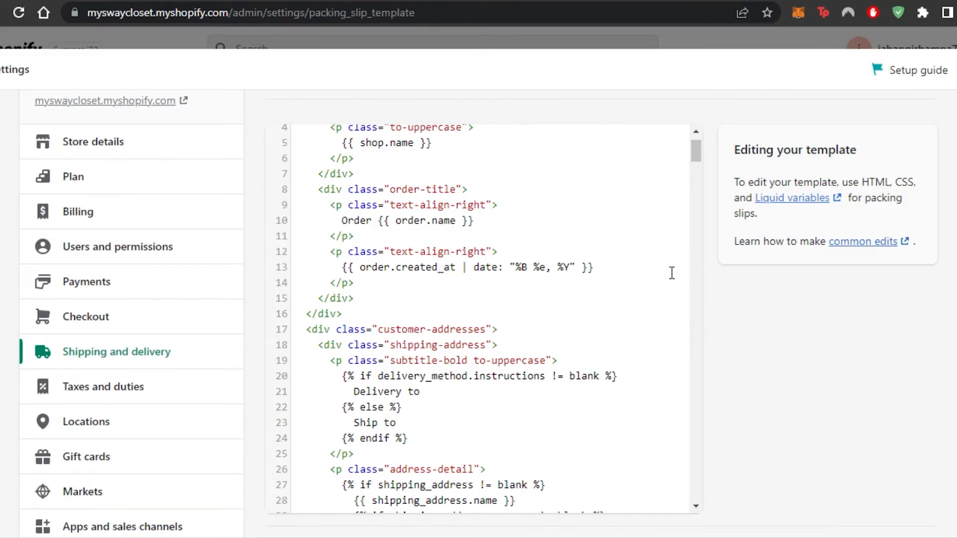
{"action": "left_click_drag", "start_coordinate": [702, 164], "coordinate": [699, 352]}
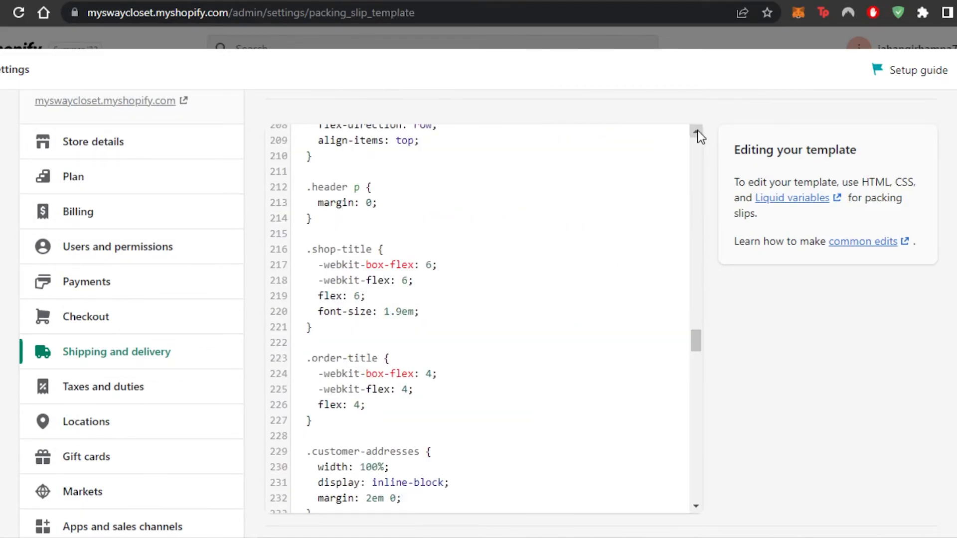
{"action": "scroll", "coordinate": [768, 301], "scroll_direction": "up", "scroll_amount": 1}
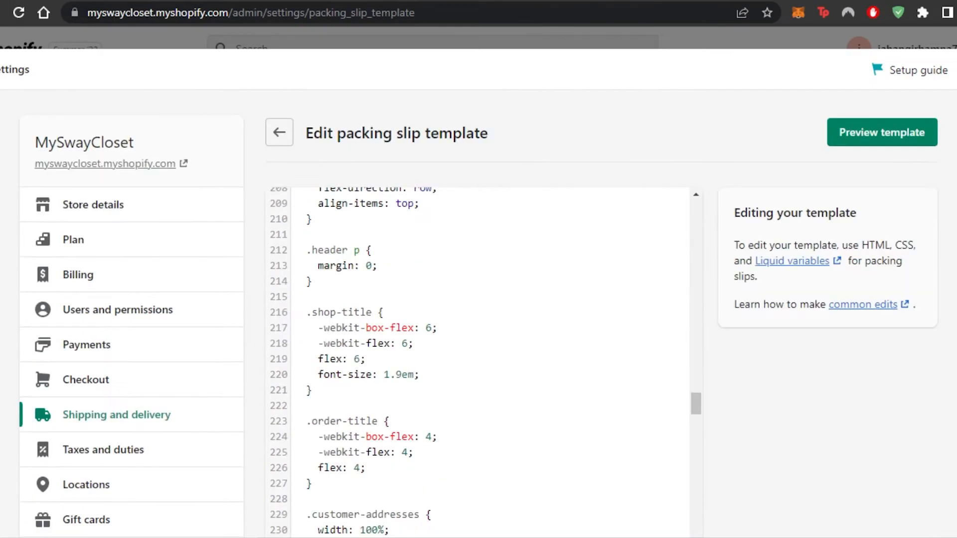
- Preview the packing slip template as a PDF, examine its whole layout, and close the preview
{"action": "left_click", "coordinate": [865, 140]}
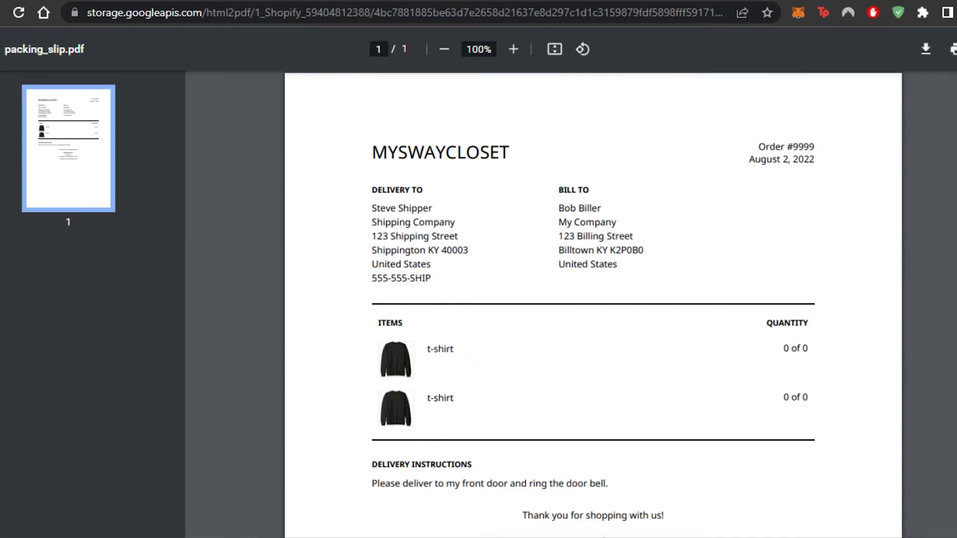
{"action": "scroll", "coordinate": [593, 299], "scroll_direction": "down", "scroll_amount": 2}
{"action": "scroll", "coordinate": [593, 299], "scroll_direction": "up", "scroll_amount": 1}
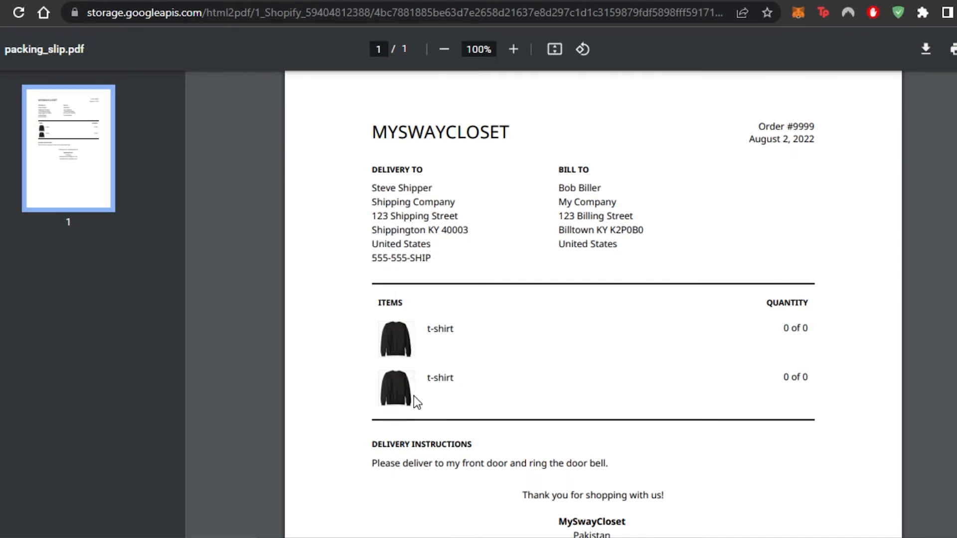
{"action": "scroll", "coordinate": [908, 347], "scroll_direction": "down", "scroll_amount": 3}
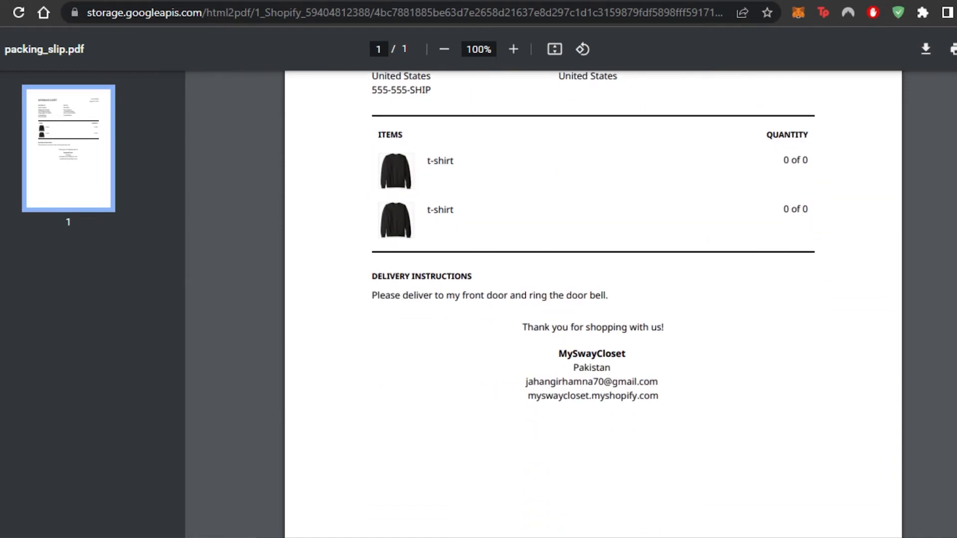
{"action": "scroll", "coordinate": [594, 299], "scroll_direction": "up", "scroll_amount": 3}
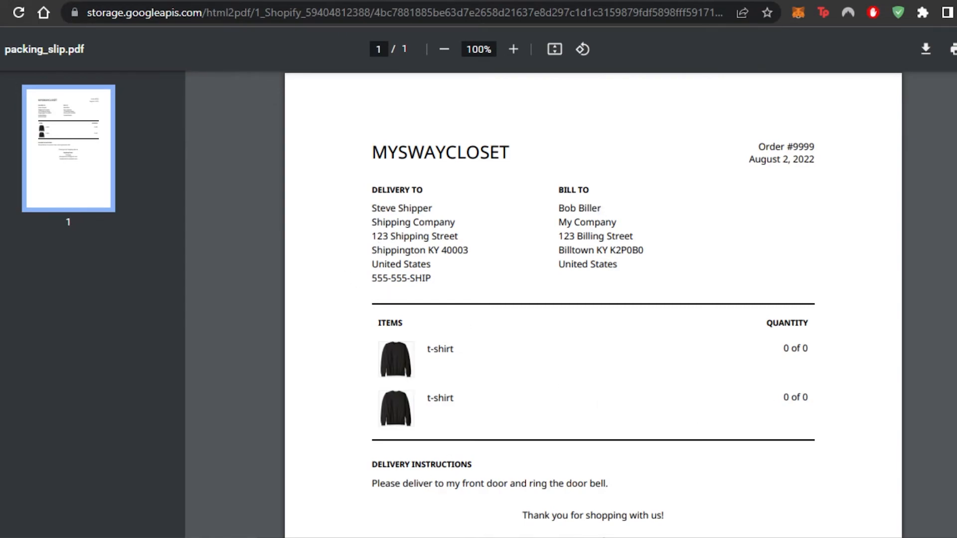
{"action": "scroll", "coordinate": [776, 144], "scroll_direction": "down", "scroll_amount": 3}
{"action": "scroll", "coordinate": [776, 145], "scroll_direction": "up", "scroll_amount": 3}
{"action": "key", "text": "ctrl+w"}
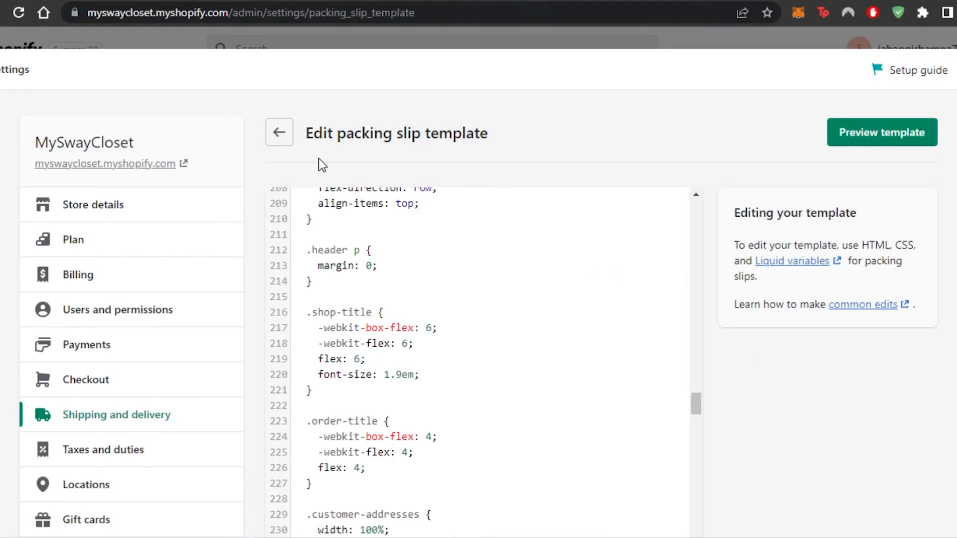
- Leave the packing slip template editor and look through the shipping settings down to the carrier accounts and custom order fulfillment sections
{"action": "left_click", "coordinate": [278, 131]}
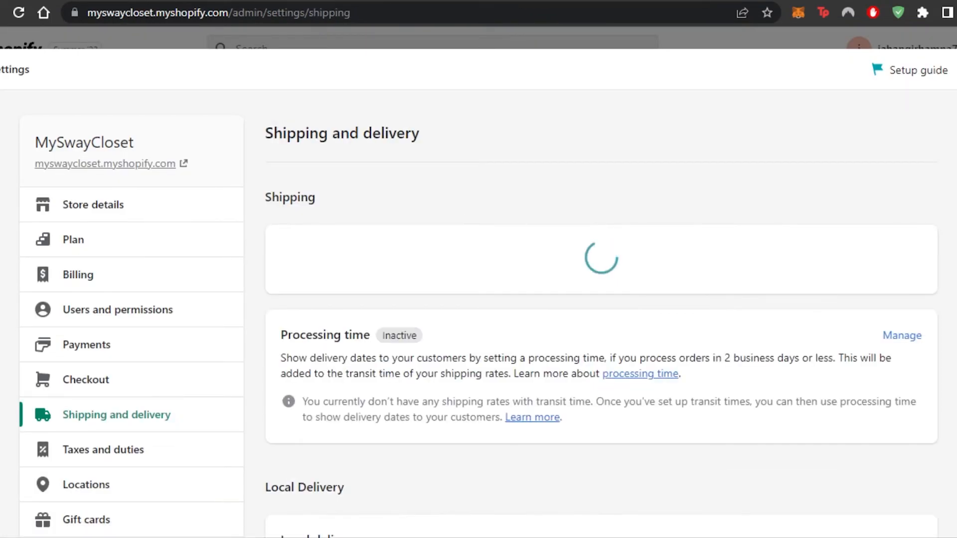
{"action": "scroll", "coordinate": [500, 242], "scroll_direction": "down", "scroll_amount": 15}
{"action": "scroll", "coordinate": [600, 309], "scroll_direction": "down", "scroll_amount": 4}
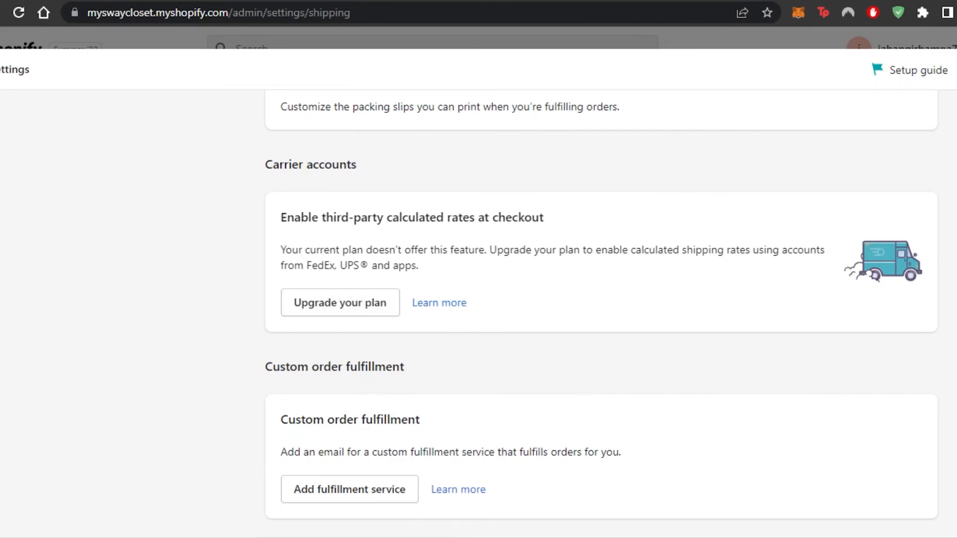
{"action": "scroll", "coordinate": [495, 332], "scroll_direction": "up", "scroll_amount": 10}
{"action": "scroll", "coordinate": [602, 313], "scroll_direction": "down", "scroll_amount": 4}
{"action": "scroll", "coordinate": [602, 313], "scroll_direction": "down", "scroll_amount": 15}
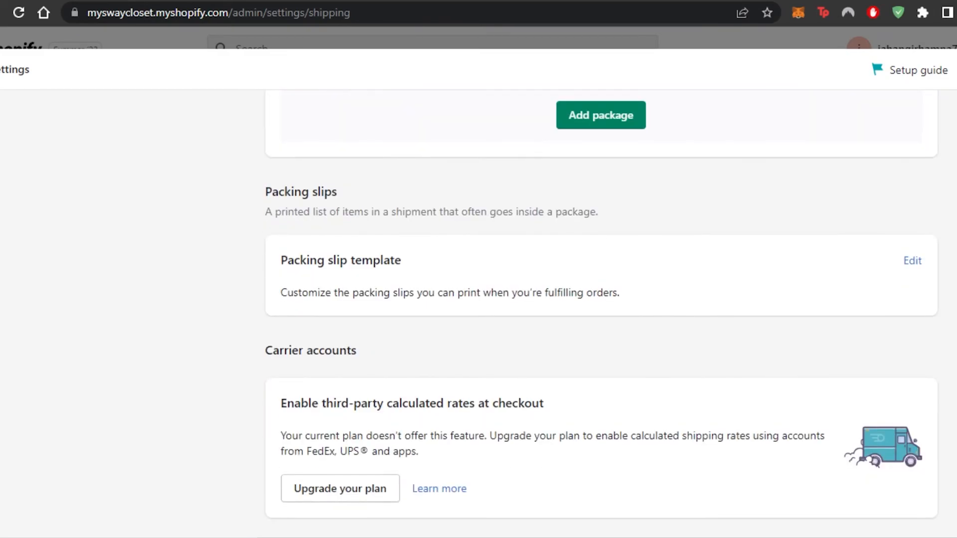
{"action": "scroll", "coordinate": [603, 312], "scroll_direction": "down", "scroll_amount": 6}
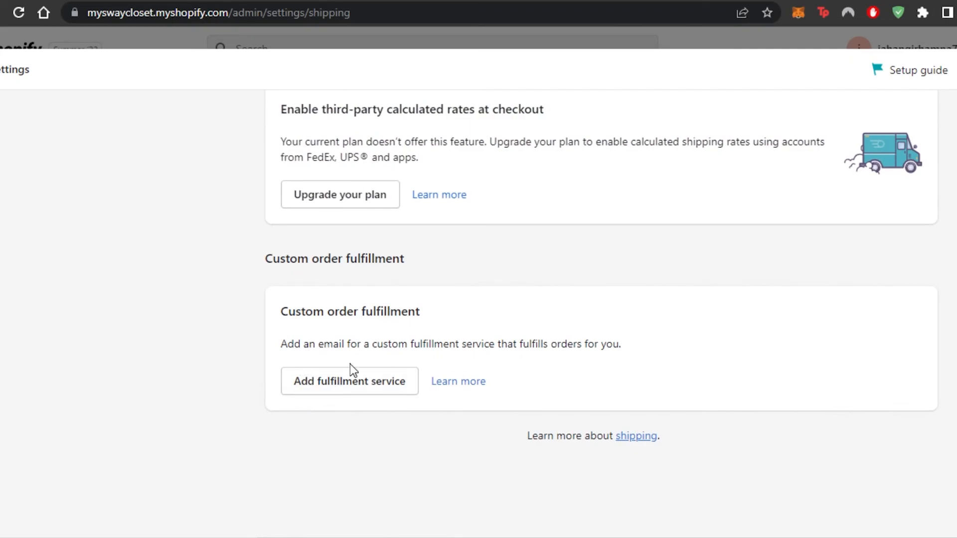
- Open the form for adding a custom fulfillment service, check its name and email fields, and close it without saving
{"action": "left_click", "coordinate": [348, 383]}
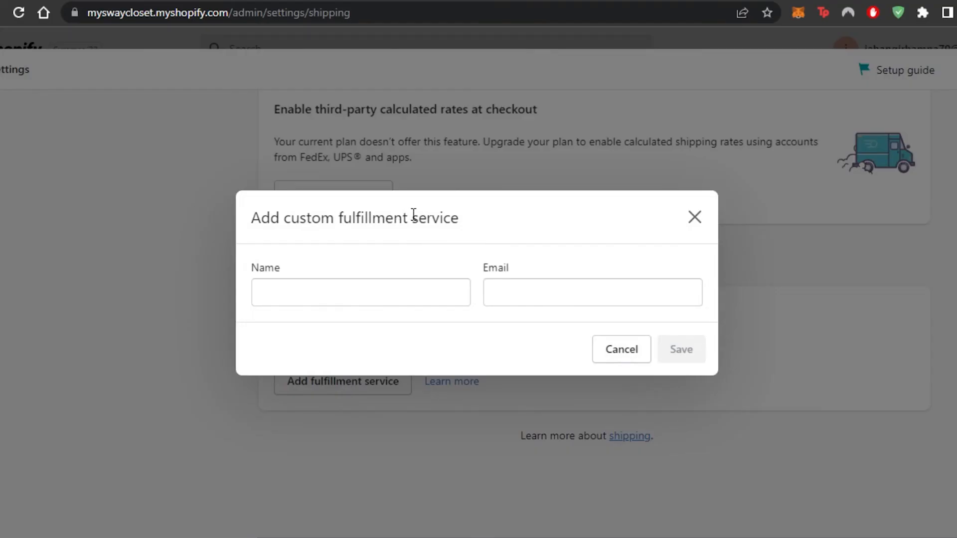
{"action": "left_click", "coordinate": [338, 297]}
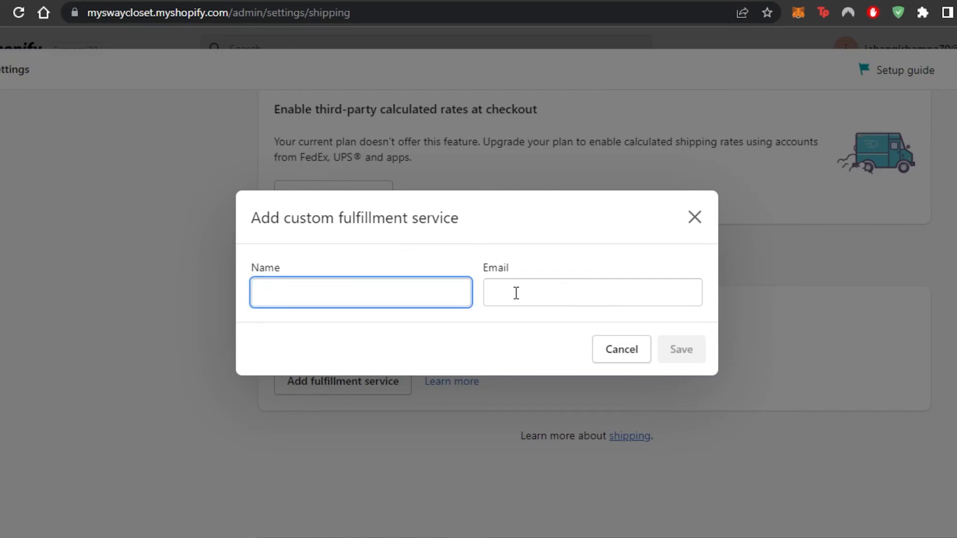
{"action": "left_click", "coordinate": [446, 421]}
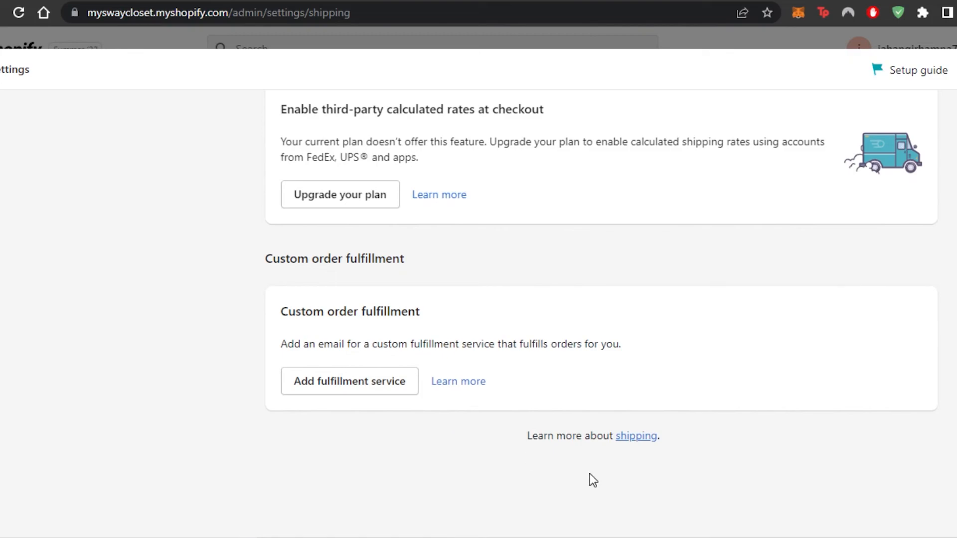
- Review the shipping and delivery settings from general shipping rates to carrier accounts, and close the settings to return to the admin home
{"action": "scroll", "coordinate": [601, 314], "scroll_direction": "up", "scroll_amount": 20}
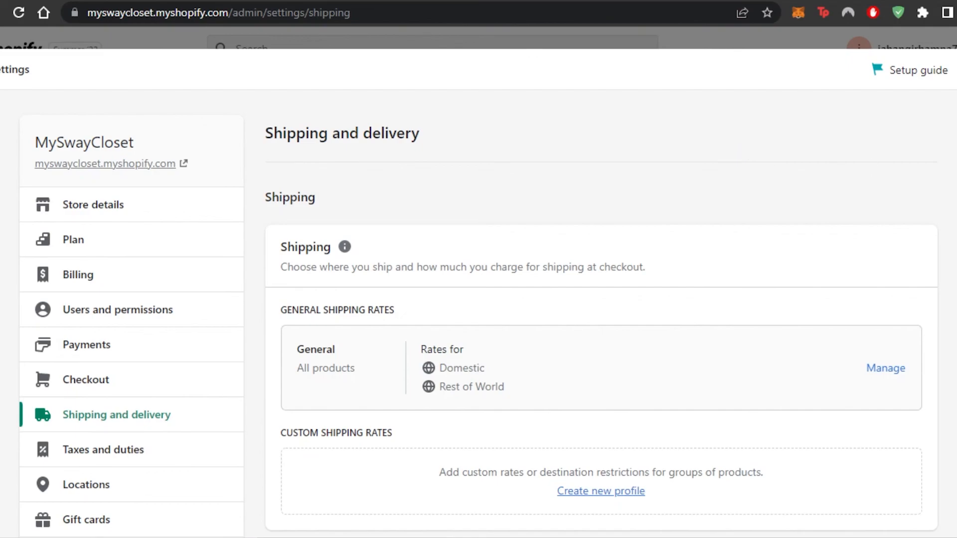
{"action": "scroll", "coordinate": [601, 314], "scroll_direction": "down", "scroll_amount": 15}
{"action": "scroll", "coordinate": [601, 314], "scroll_direction": "up", "scroll_amount": 8}
{"action": "scroll", "coordinate": [601, 314], "scroll_direction": "up", "scroll_amount": 8}
{"action": "scroll", "coordinate": [601, 314], "scroll_direction": "down", "scroll_amount": 12}
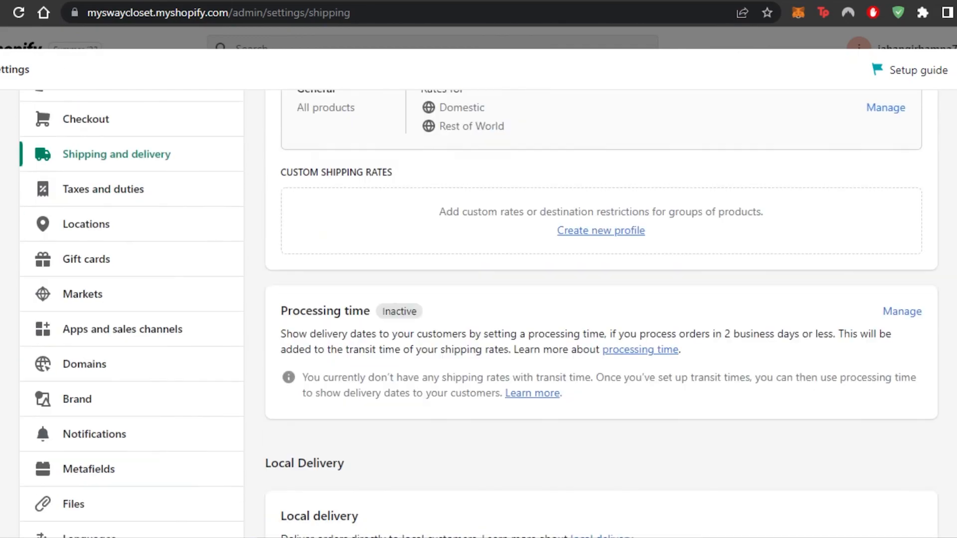
{"action": "scroll", "coordinate": [602, 314], "scroll_direction": "down", "scroll_amount": 3}
{"action": "scroll", "coordinate": [602, 314], "scroll_direction": "down", "scroll_amount": 9}
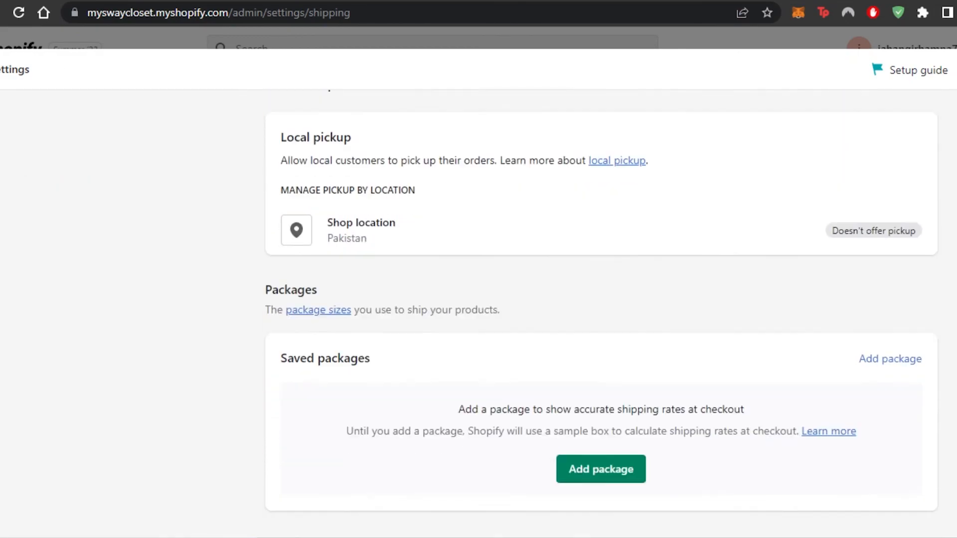
{"action": "scroll", "coordinate": [601, 314], "scroll_direction": "down", "scroll_amount": 5}
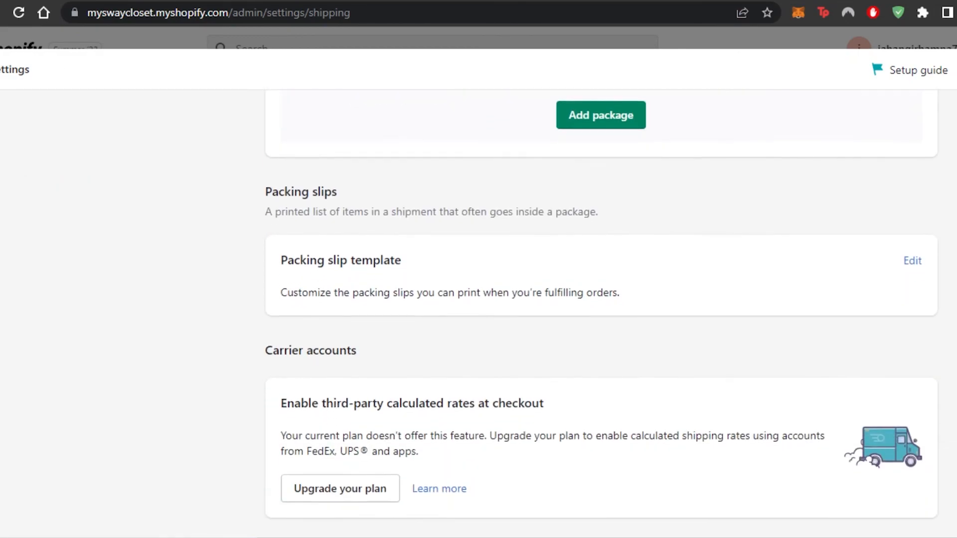
{"action": "scroll", "coordinate": [601, 314], "scroll_direction": "up", "scroll_amount": 10}
{"action": "scroll", "coordinate": [601, 314], "scroll_direction": "up", "scroll_amount": 15}
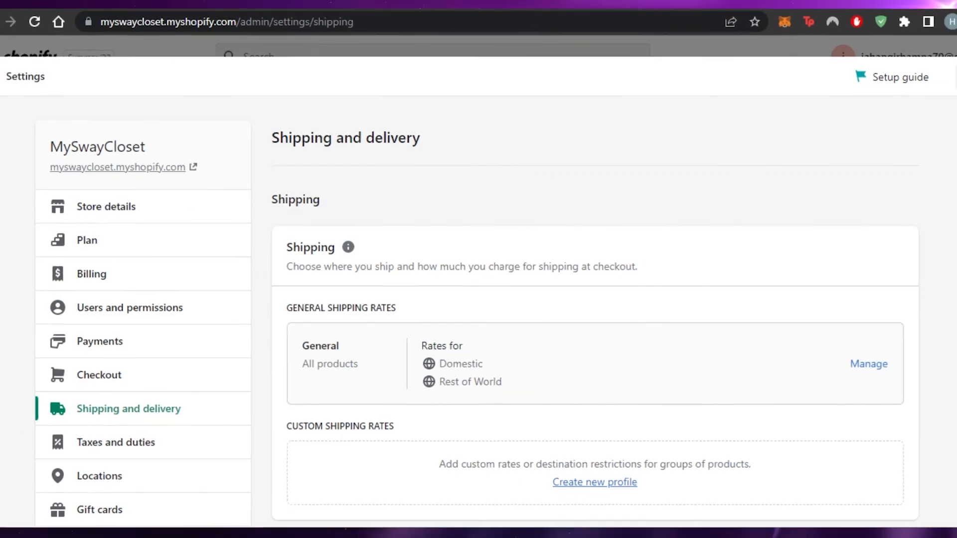
{"action": "left_click", "coordinate": [943, 88]}
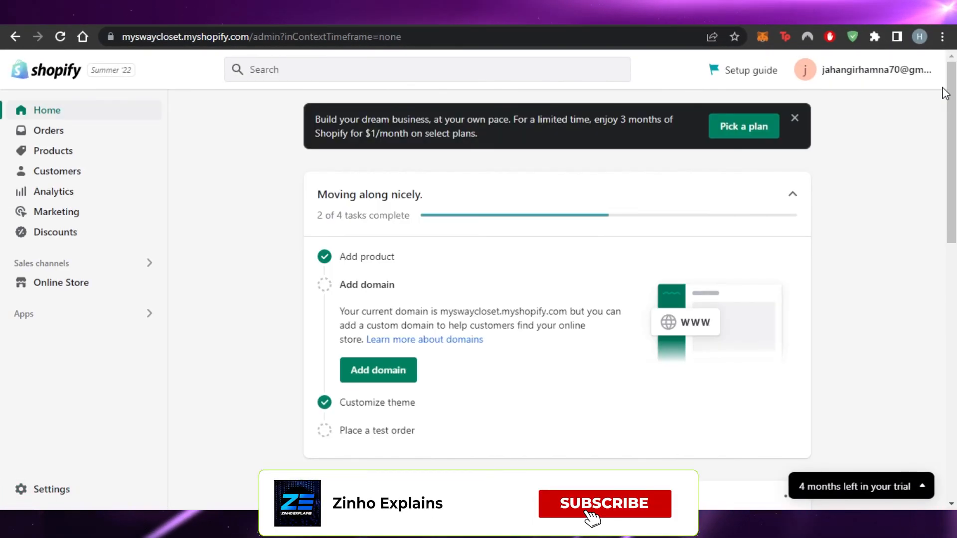